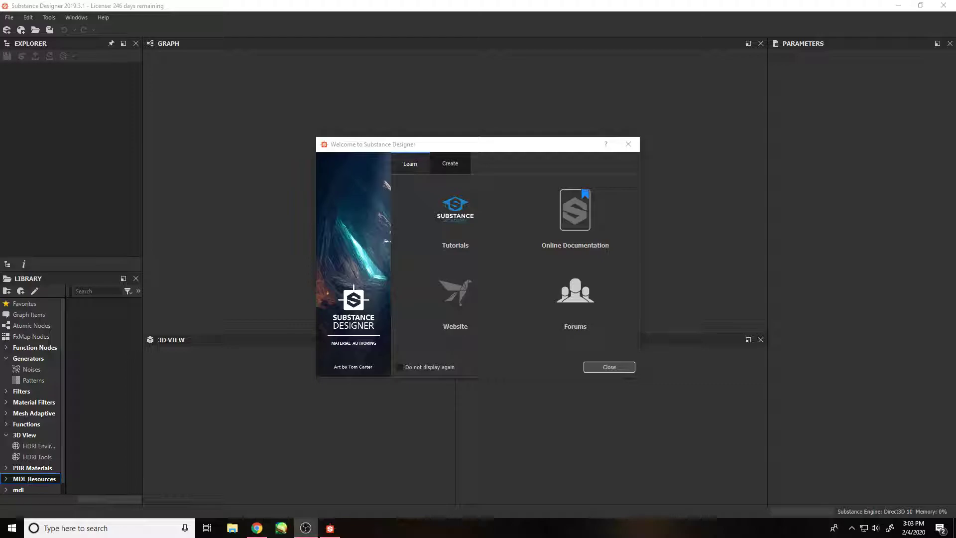
Dismiss the welcome dialog and create a Substance graph named Glass from the PBR (Metallic/Roughness) template
left_click(628, 144)
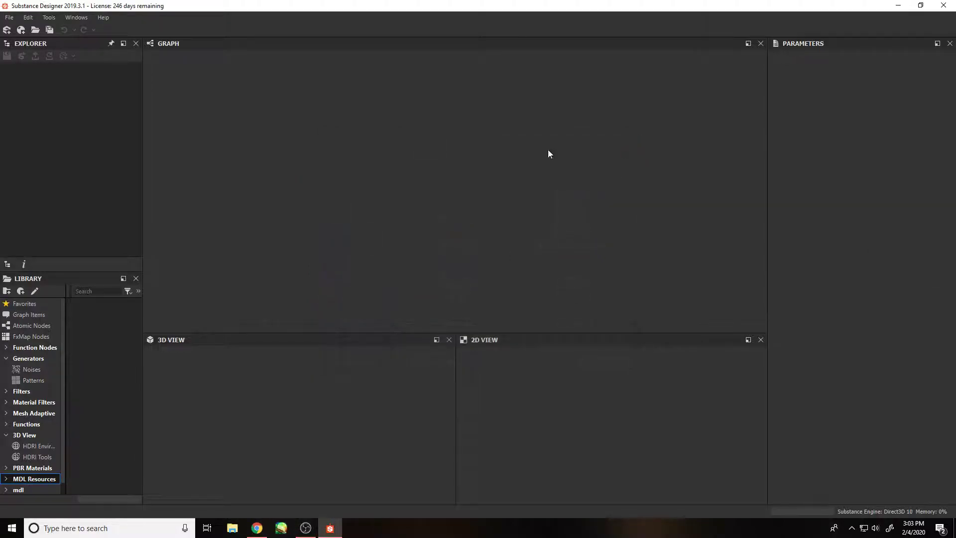
left_click(8, 17)
left_click(20, 30)
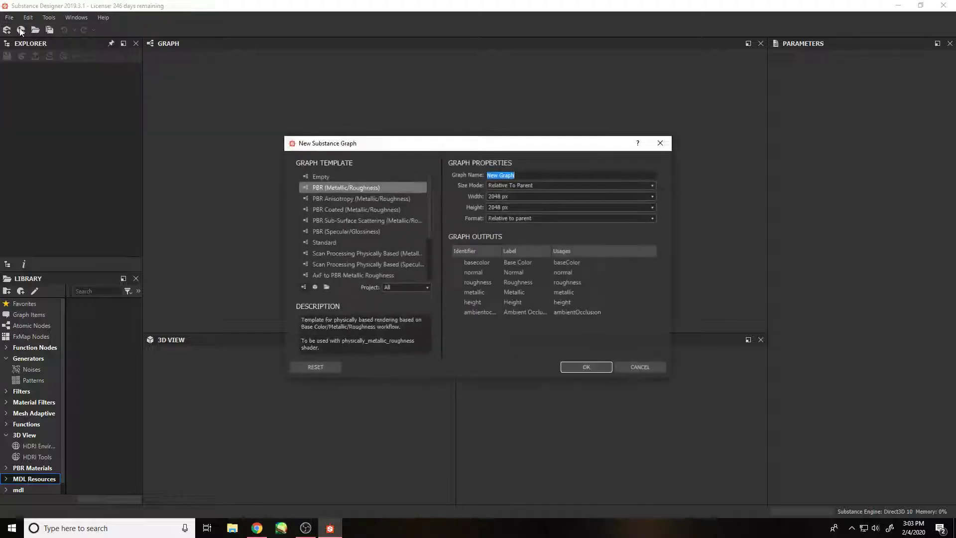
key("BackSpace")
type("Glass")
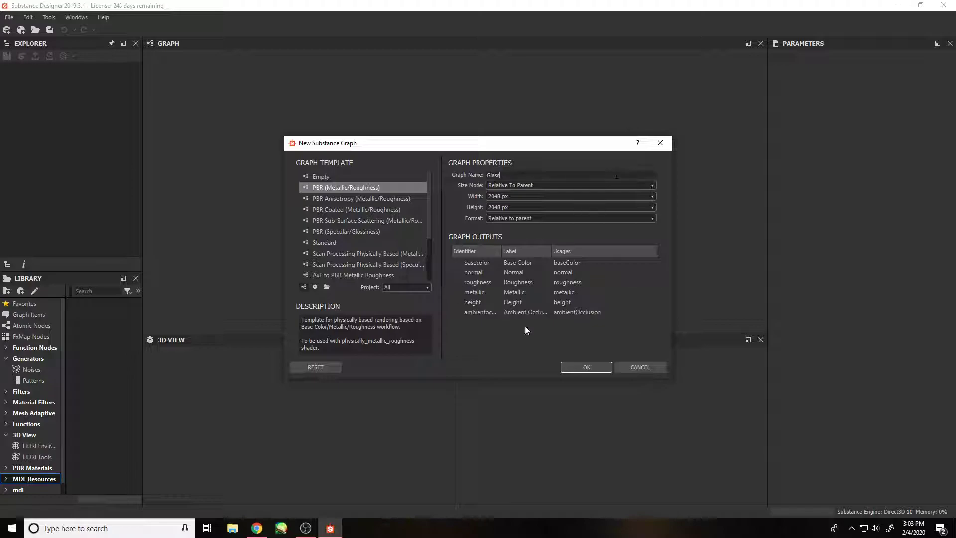
left_click(583, 367)
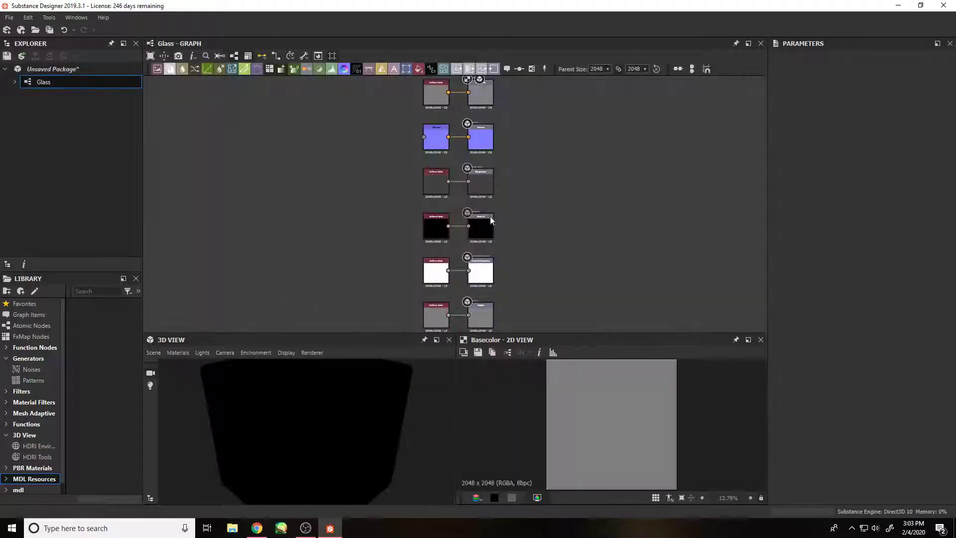
Delete the Normal node together with its connected Normal output from the graph
scroll(468, 102, "up", 3)
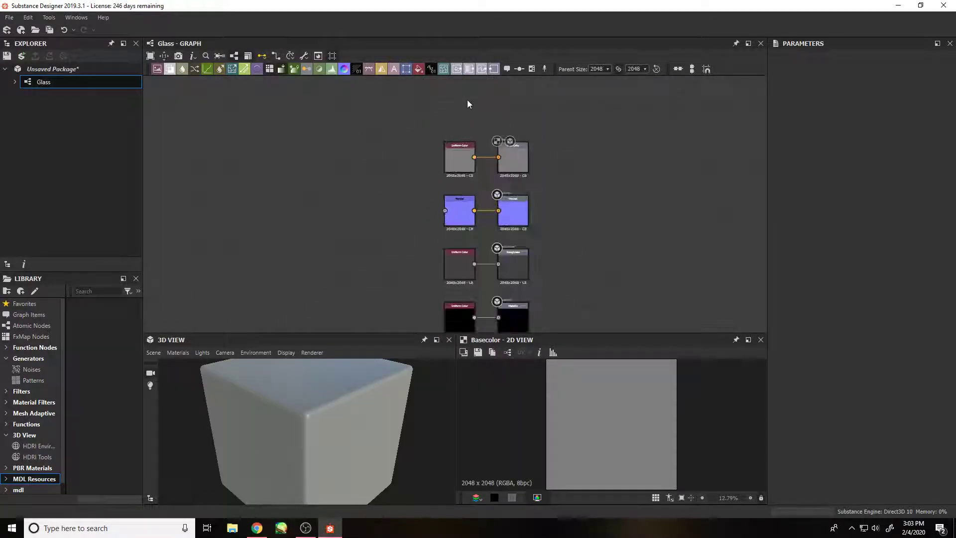
scroll(475, 117, "down", 4)
scroll(474, 112, "up", 1)
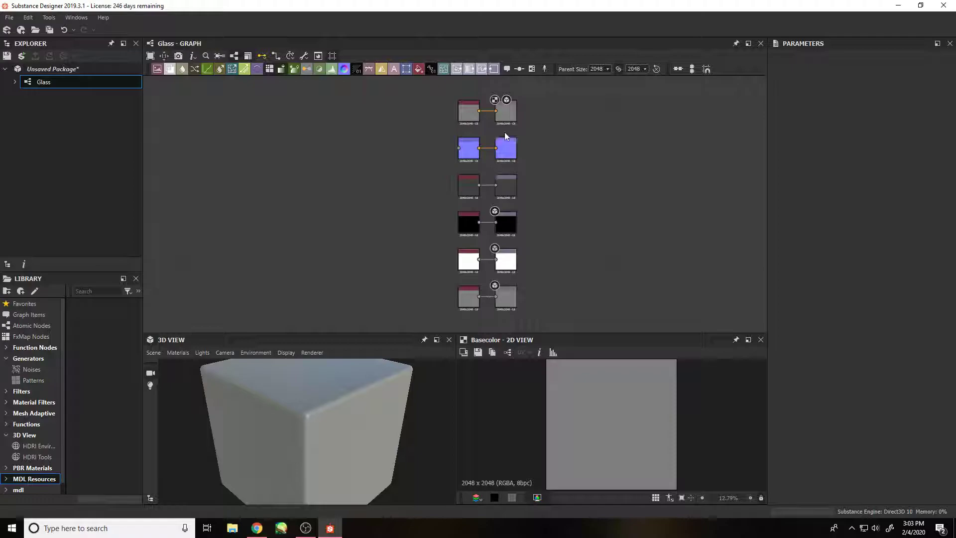
scroll(488, 112, "up", 2)
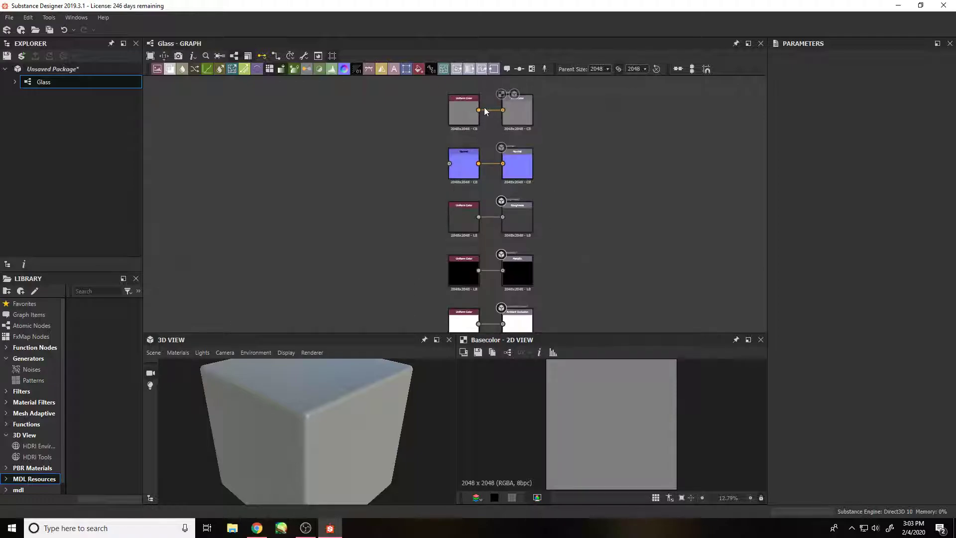
scroll(445, 136, "up", 2)
left_click_drag(361, 168, 638, 193)
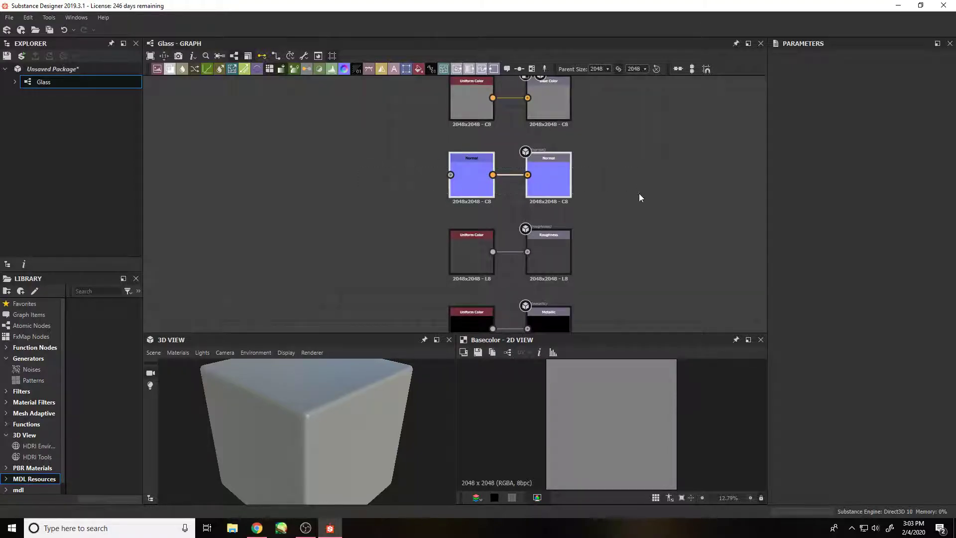
key("Delete")
Move the node pairs beneath Base Color up together to close the gap left in the column
scroll(473, 178, "down", 2)
left_click_drag(429, 155, 540, 312)
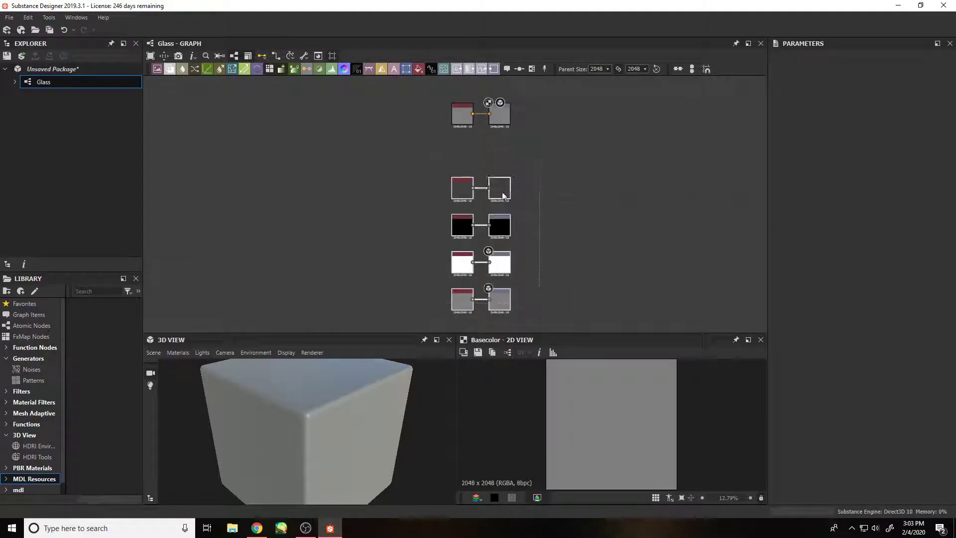
left_click_drag(502, 193, 503, 152)
left_click(542, 165)
Delete the Ambient Occlusion and Height outputs along with the Uniform Color nodes feeding them
scroll(468, 264, "up", 2)
left_click_drag(356, 180, 634, 303)
key("Delete")
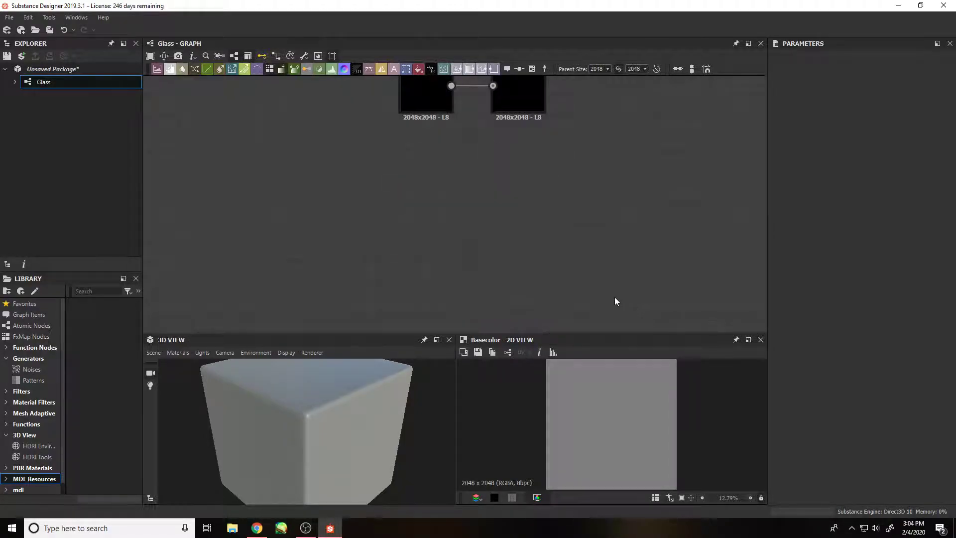
scroll(507, 246, "down", 3)
scroll(509, 133, "up", 2)
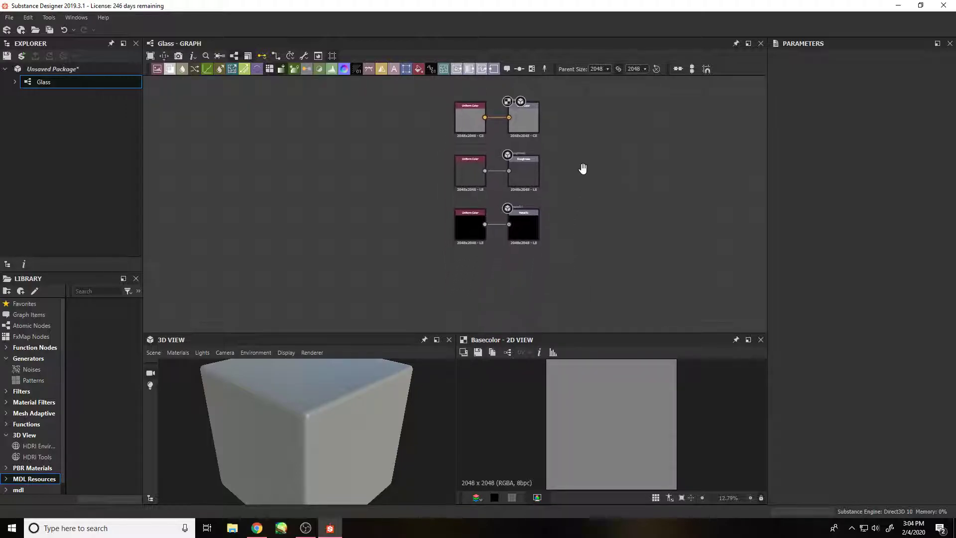
Add an Output node and place it directly below the Metallic output
middle_click_drag(675, 159, 664, 163)
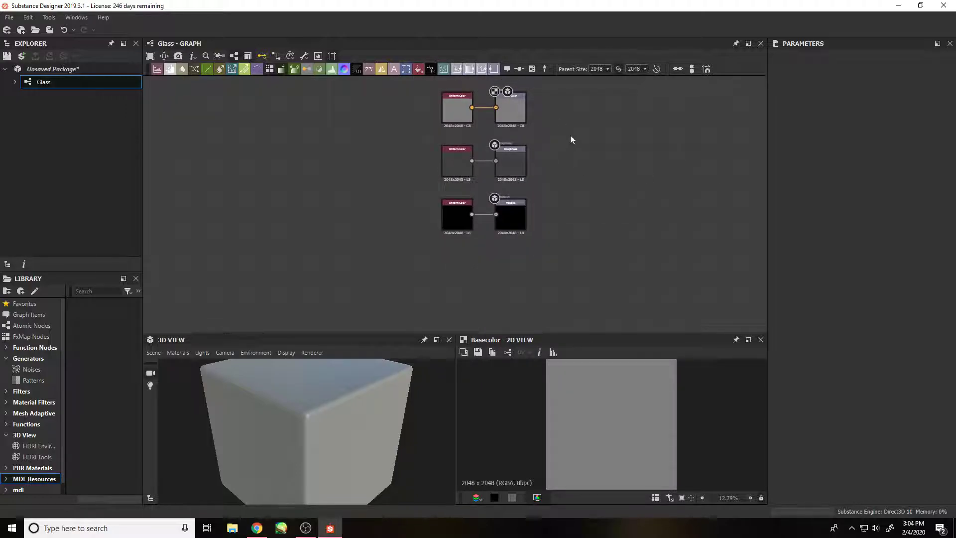
key("space")
type("output")
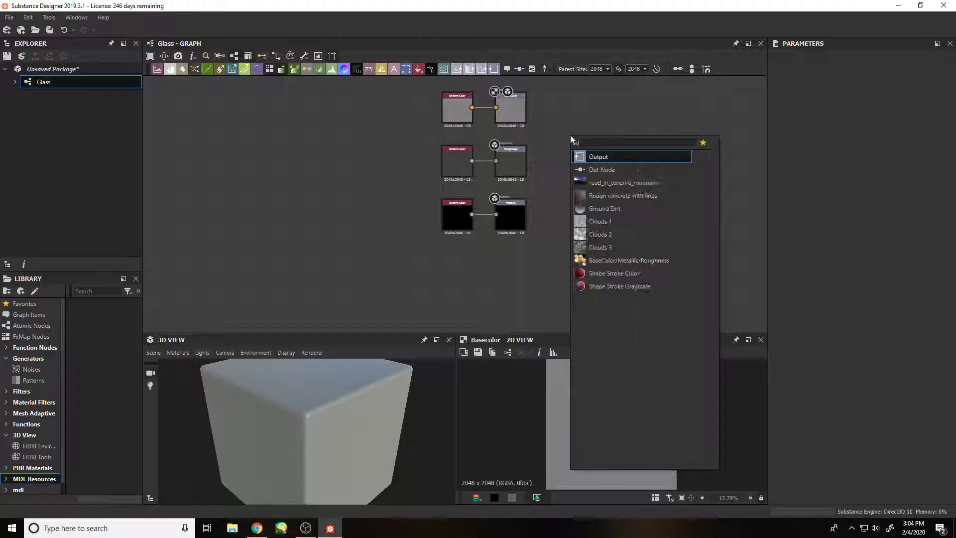
key("Return")
left_click_drag(576, 153, 517, 273)
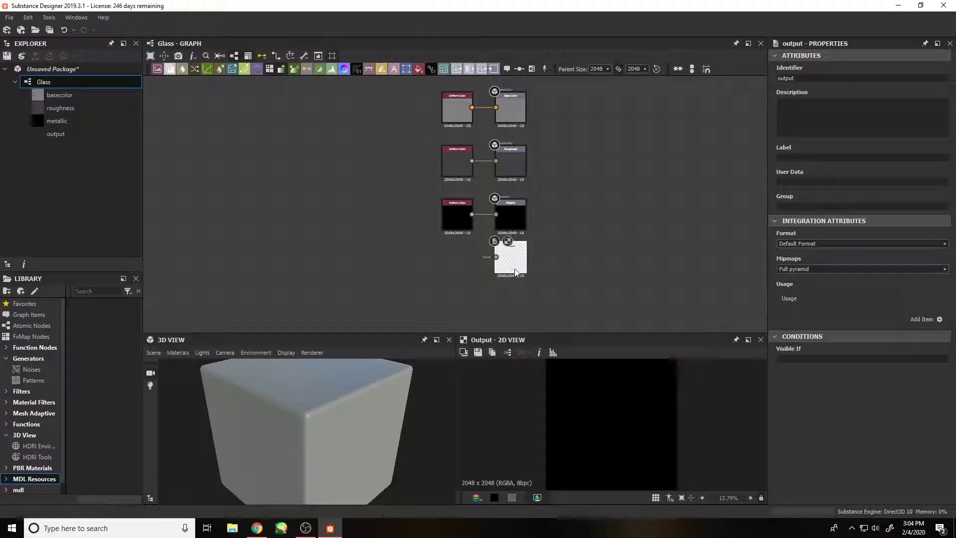
Add a usage item set to opacity on the new output and set its identifier to Opacity
left_click(937, 321)
left_click(878, 310)
left_click(853, 336)
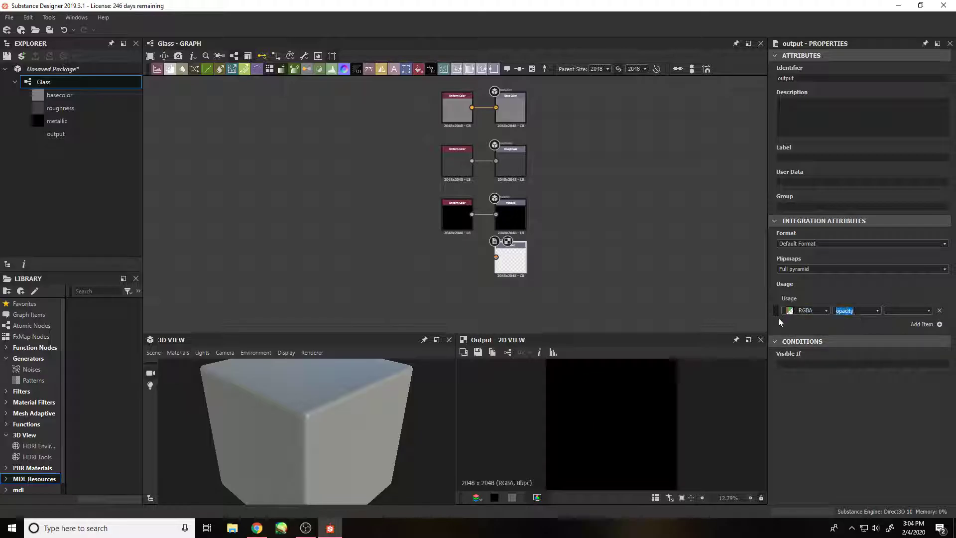
double_click(795, 79)
type("opacity")
Add a Uniform Color node, connect it to the Opacity output, and set its color mode to Grayscale
scroll(474, 287, "up", 6)
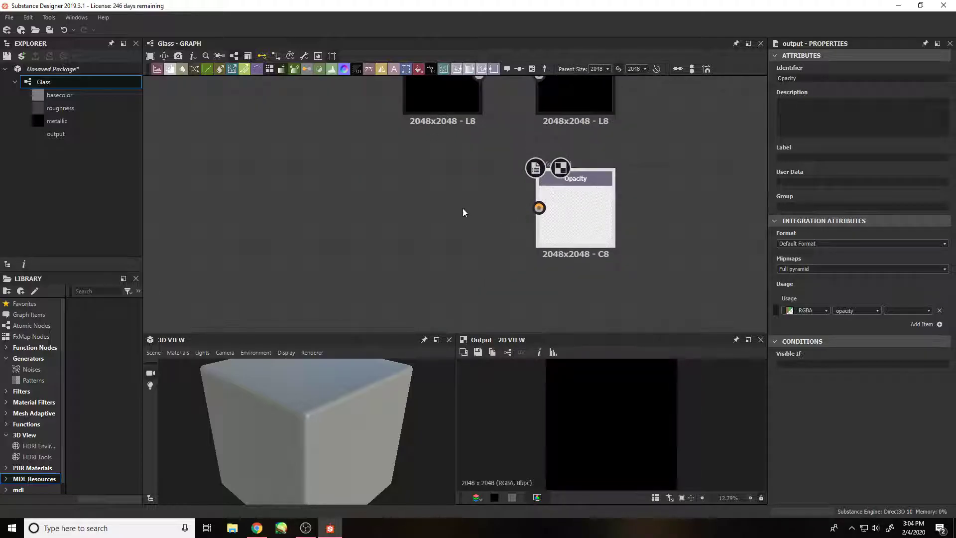
left_click(418, 69)
left_click_drag(450, 206, 539, 208)
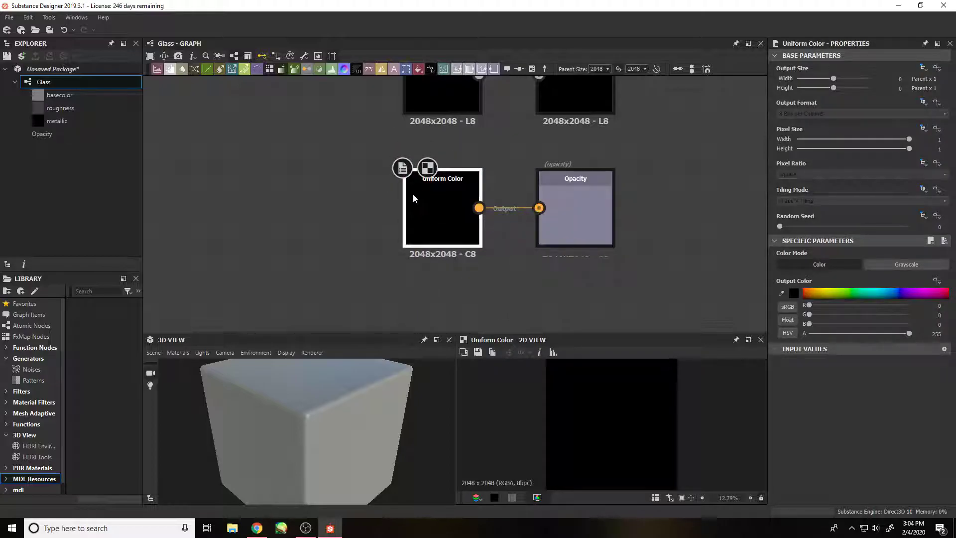
left_click(895, 267)
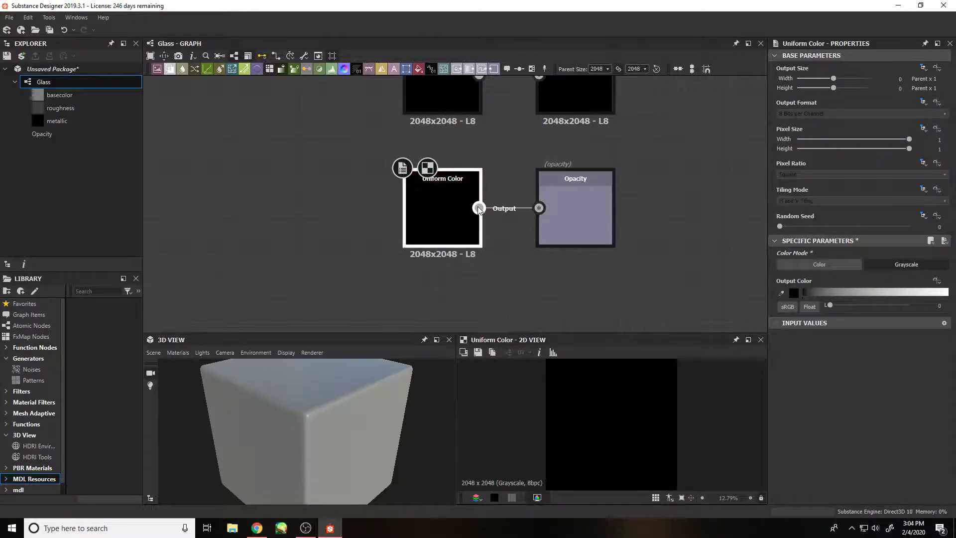
Show the Glass graph's outputs in the 3D view
scroll(580, 325, "down", 4)
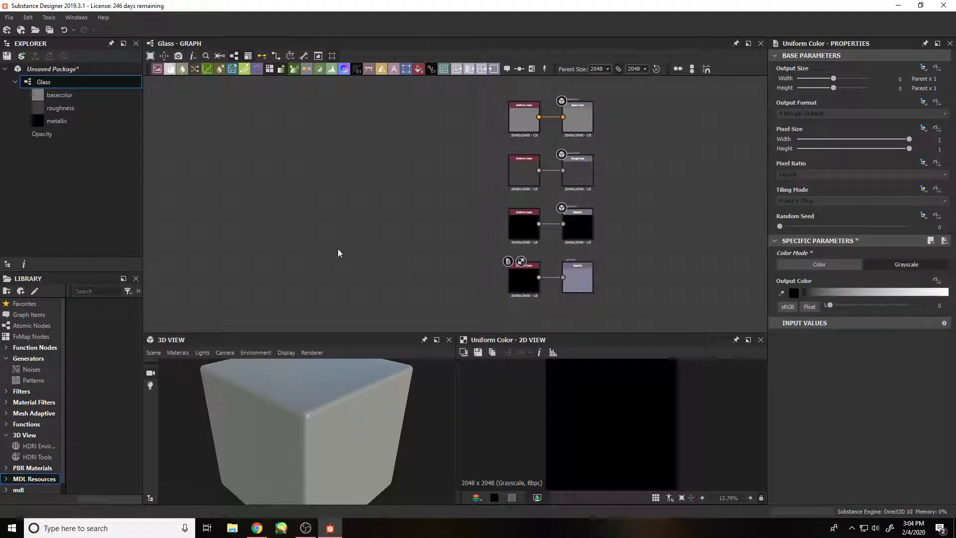
right_click(52, 85)
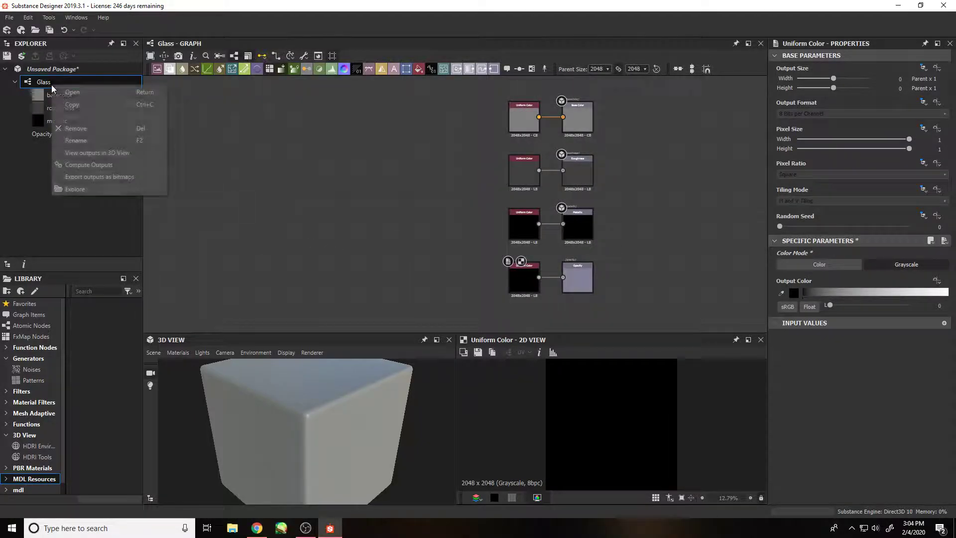
left_click(76, 152)
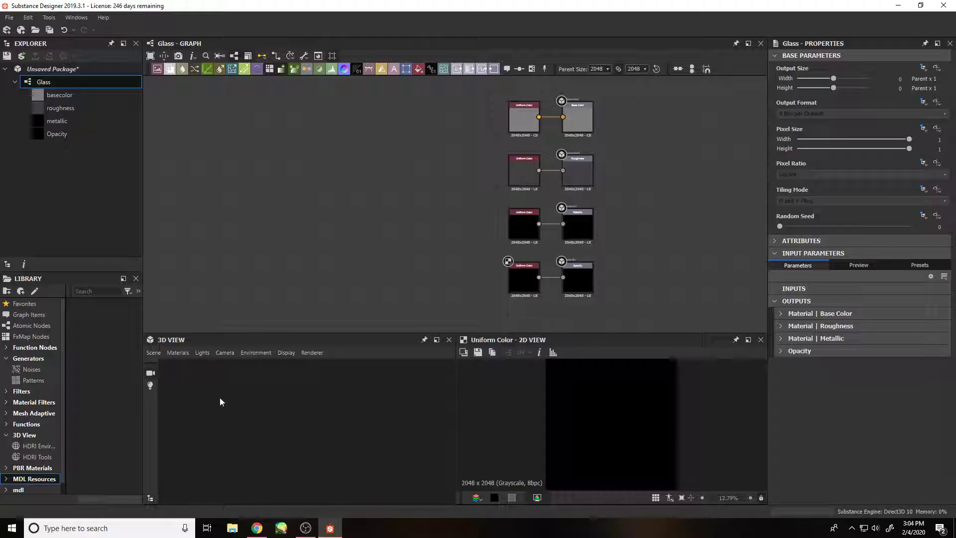
Make the environment visible as the background of the 3D view
left_click(251, 354)
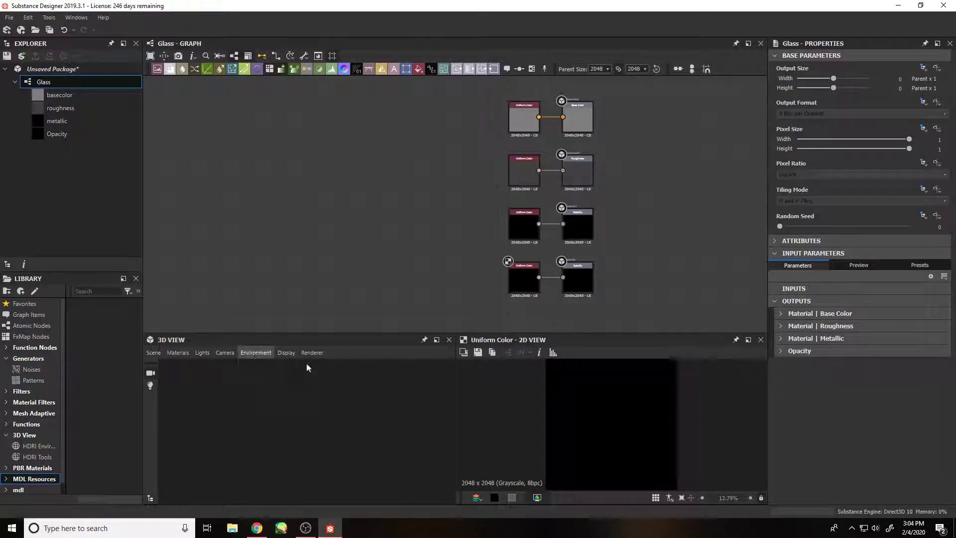
left_click(267, 367)
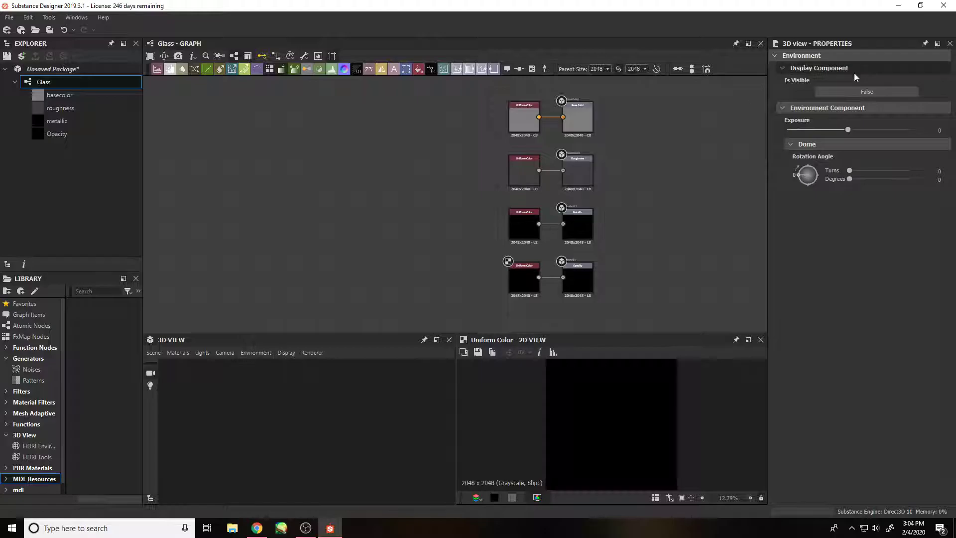
left_click(852, 94)
left_click_drag(348, 446, 316, 387)
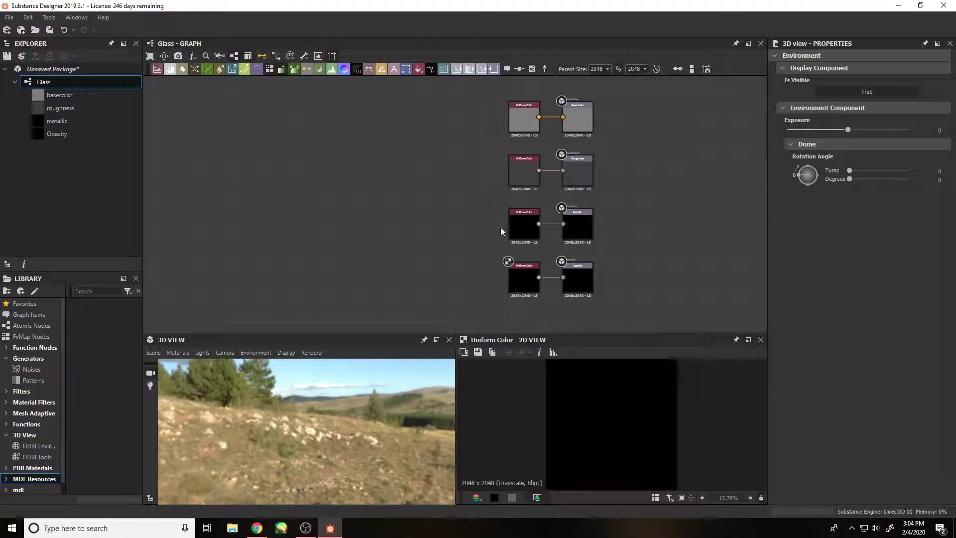
Set the output color of the Uniform Color node feeding Opacity to a grayscale level of 200
scroll(471, 199, "up", 3)
left_click(418, 219)
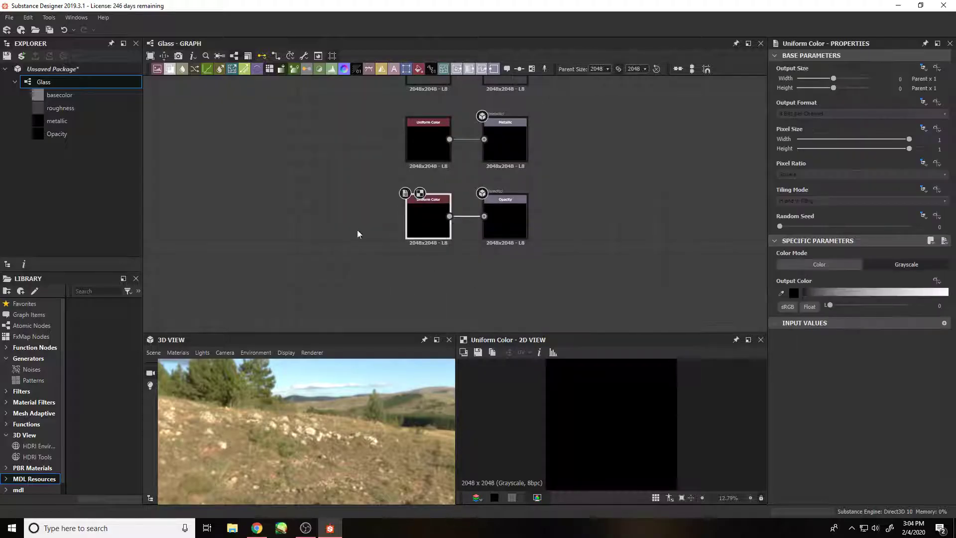
left_click_drag(829, 291, 917, 293)
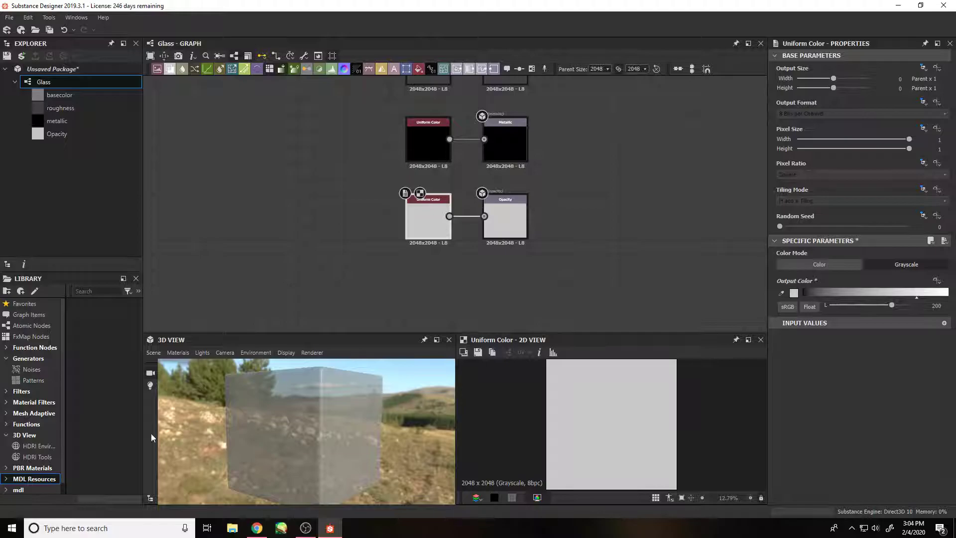
left_click_drag(238, 401, 331, 413)
left_click_drag(445, 254, 507, 234)
left_click(605, 177)
mouse_move(345, 402)
left_mouse_down()
mouse_move(319, 424)
mouse_move(321, 414)
mouse_move(277, 431)
mouse_move(302, 405)
mouse_move(346, 411)
mouse_move(354, 388)
left_mouse_up()
Set the Uniform Color node feeding Base Color to a light blue in the color editor
scroll(572, 186, "up", 5)
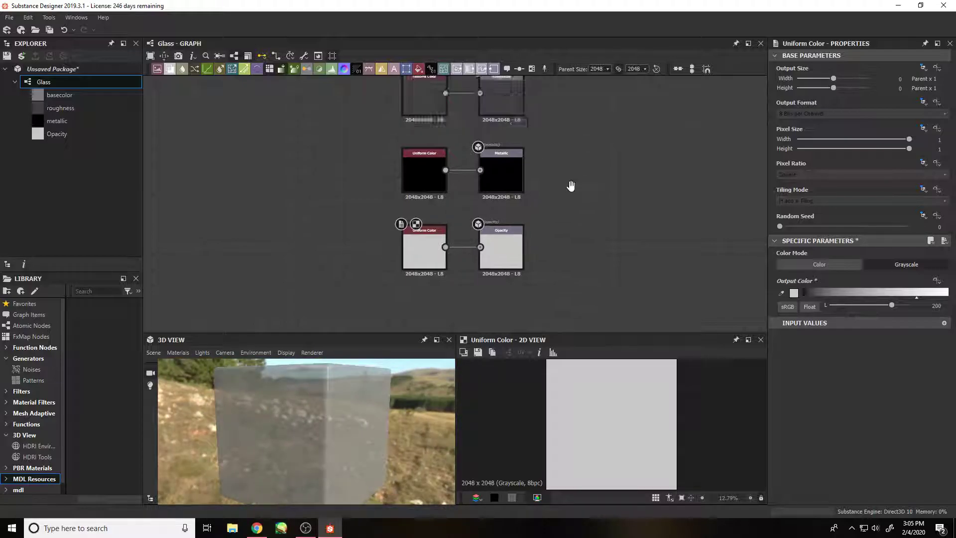
left_click(412, 184)
left_click(795, 294)
left_click(697, 285)
left_click(775, 324)
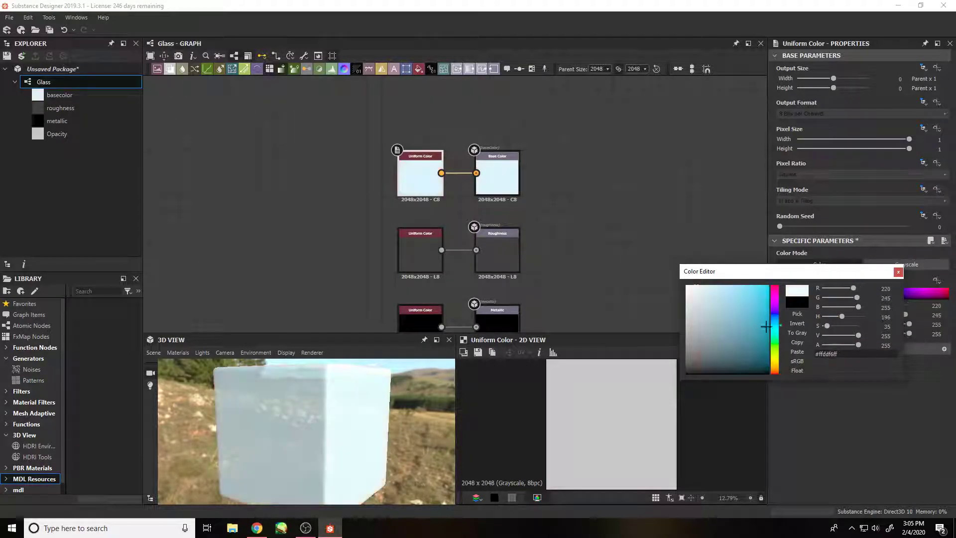
left_click(700, 286)
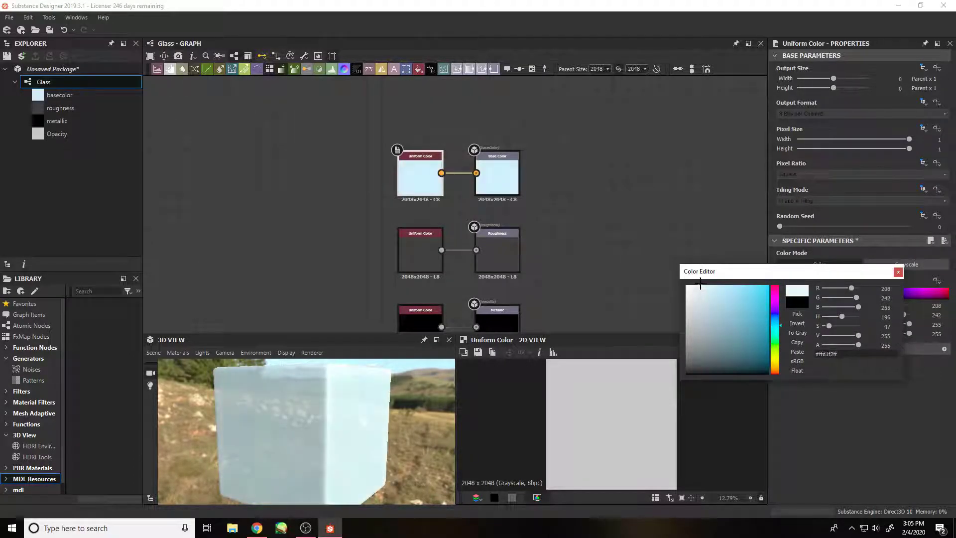
left_click(897, 271)
Raise the Uniform Color node feeding Metallic to a near-white grayscale level
middle_click_drag(425, 318, 445, 235)
left_click(445, 235)
left_click(877, 293)
left_click_drag(877, 293, 938, 290)
left_click_drag(348, 436, 384, 434)
Darken the Uniform Color node feeding Roughness to a grayscale level of 19
left_click(451, 176)
left_click_drag(839, 292, 813, 288)
mouse_move(332, 459)
left_mouse_down()
mouse_move(318, 440)
mouse_move(357, 455)
mouse_move(353, 441)
mouse_move(339, 441)
left_mouse_up()
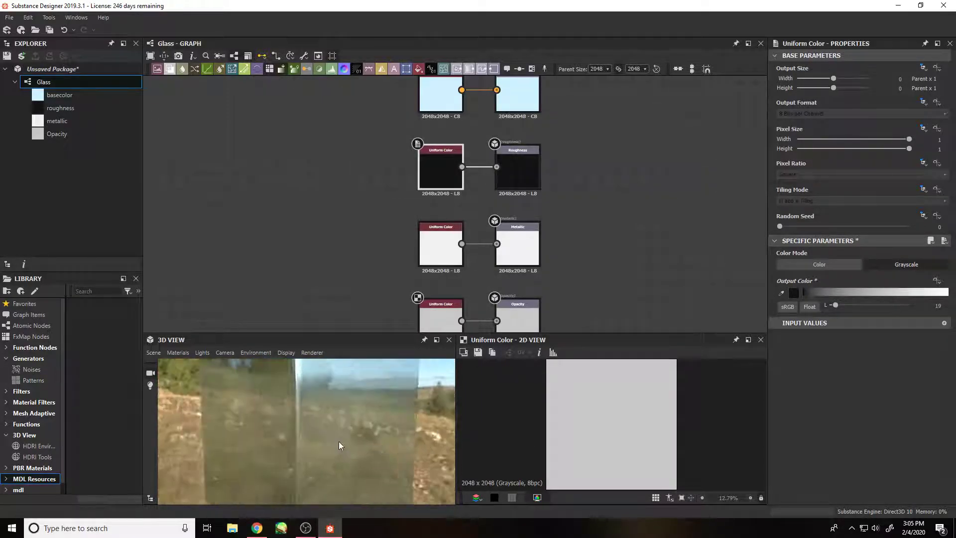
left_click_drag(408, 459, 423, 419)
Examine the glass material on the cube in the 3D view and the four node pairs in the graph
scroll(480, 226, "down", 5)
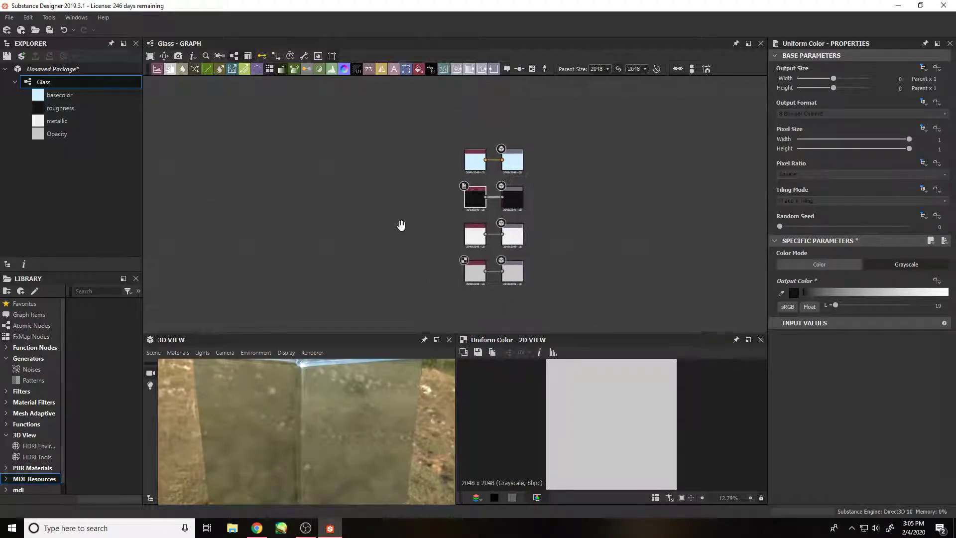
middle_click_drag(399, 226, 405, 223)
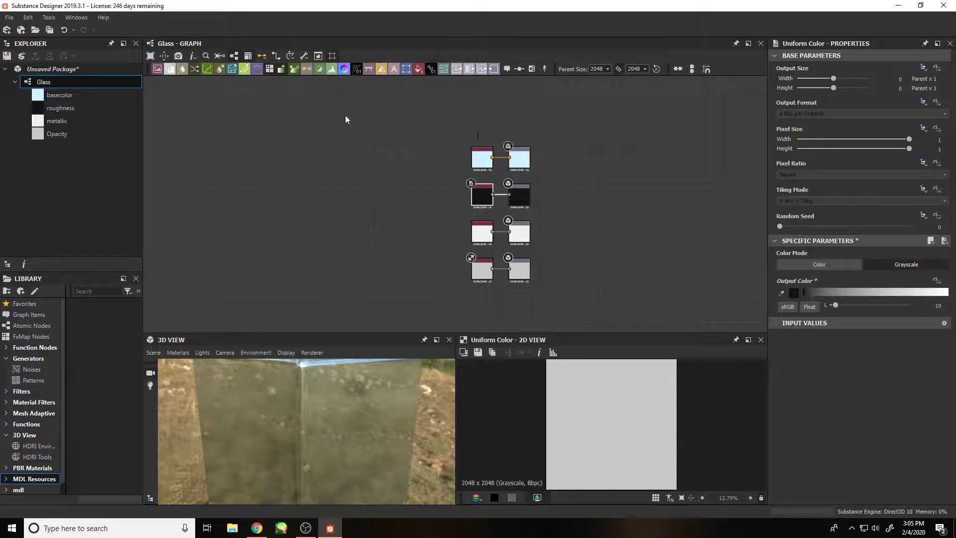
left_click_drag(341, 375, 354, 425)
scroll(432, 261, "down", 1)
scroll(343, 402, "down", 2)
scroll(417, 167, "up", 1)
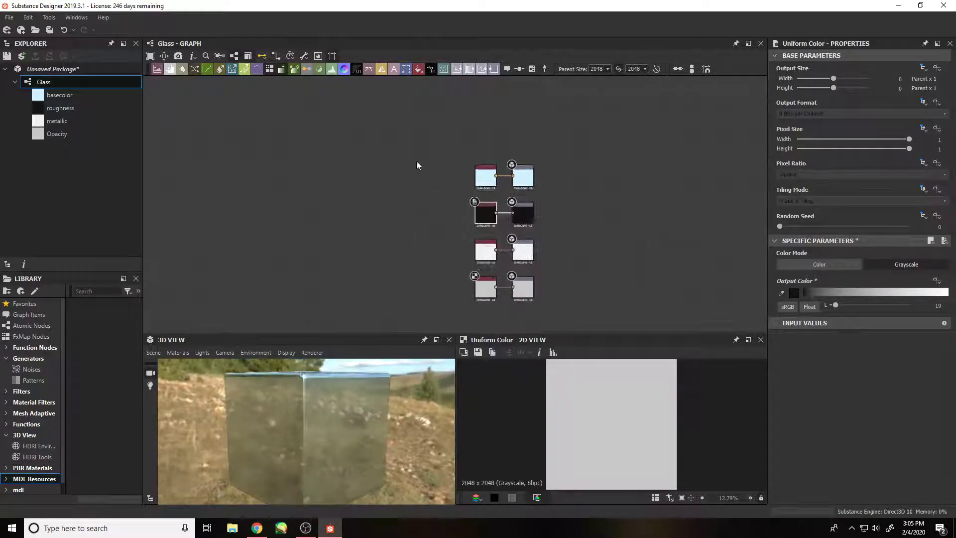
scroll(416, 167, "up", 1)
middle_click_drag(390, 211, 502, 210)
middle_click_drag(562, 191, 468, 201)
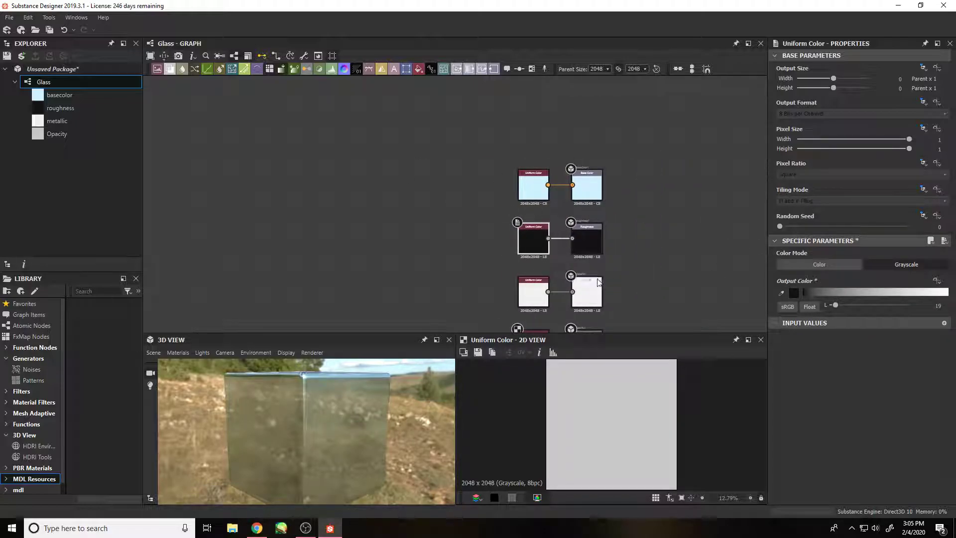
scroll(442, 177, "down", 1)
scroll(587, 274, "up", 1)
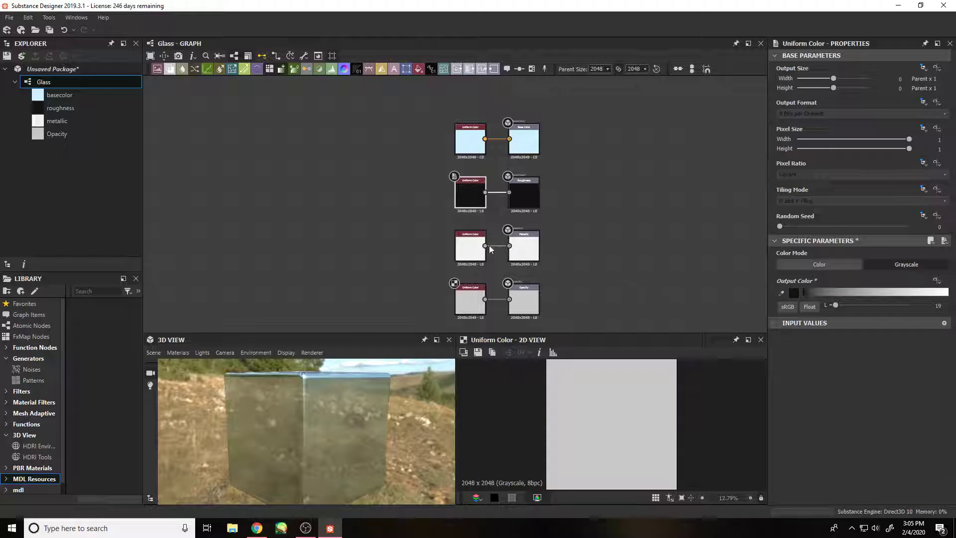
Move the Uniform Color node feeding Base Color up and away from its output to make room
left_click_drag(333, 447, 293, 443)
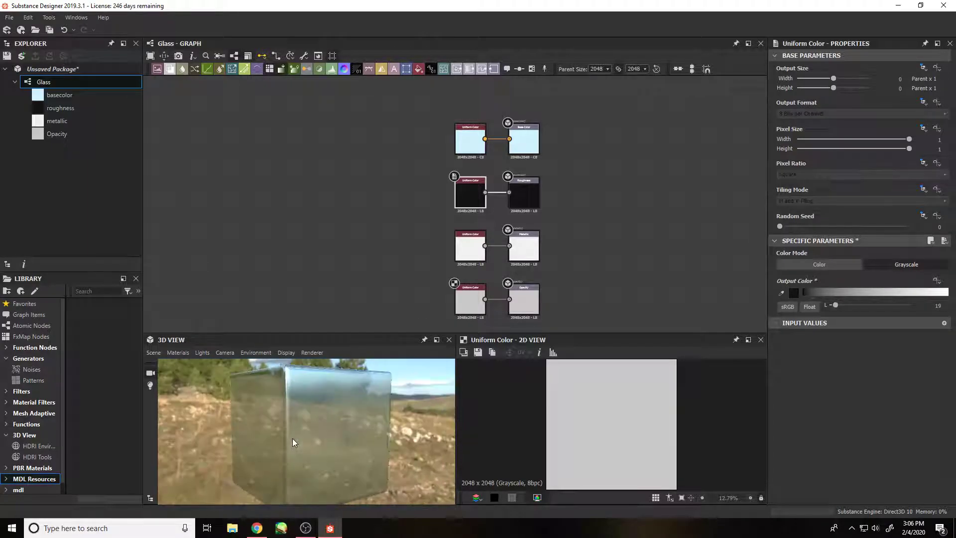
middle_click_drag(407, 240, 509, 288)
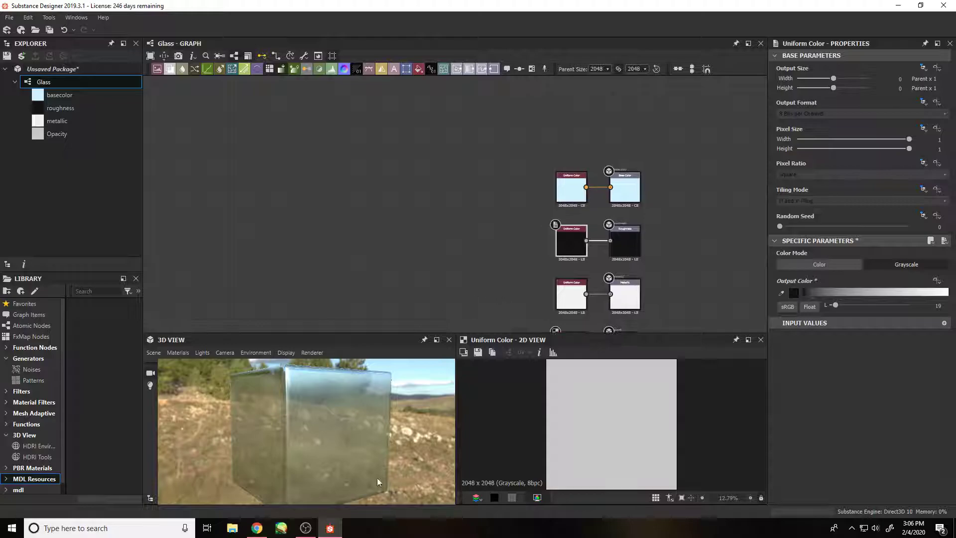
scroll(458, 275, "up", 2)
left_click_drag(618, 199, 572, 124)
Add a Grunge Map 001 node and place it in the empty area before the Base Color nodes
key("space")
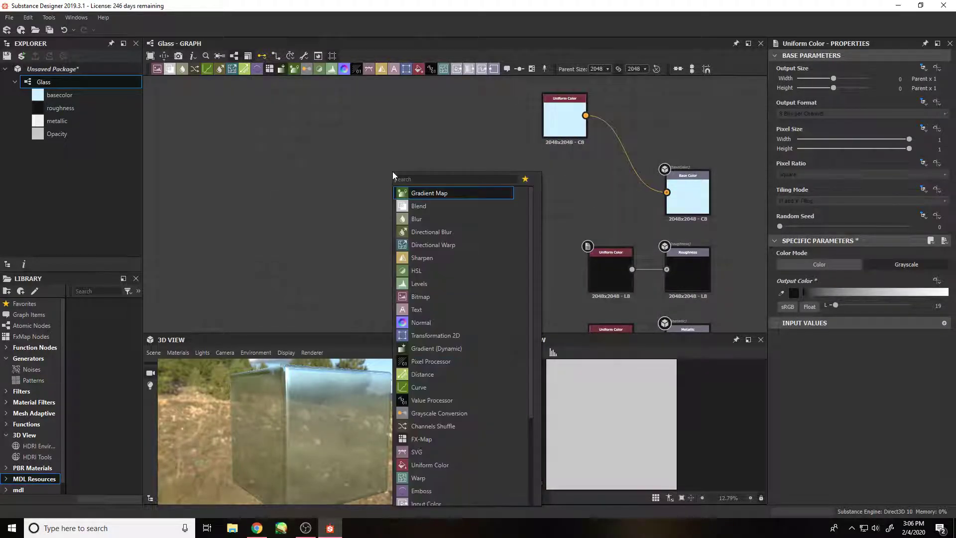
type("sur")
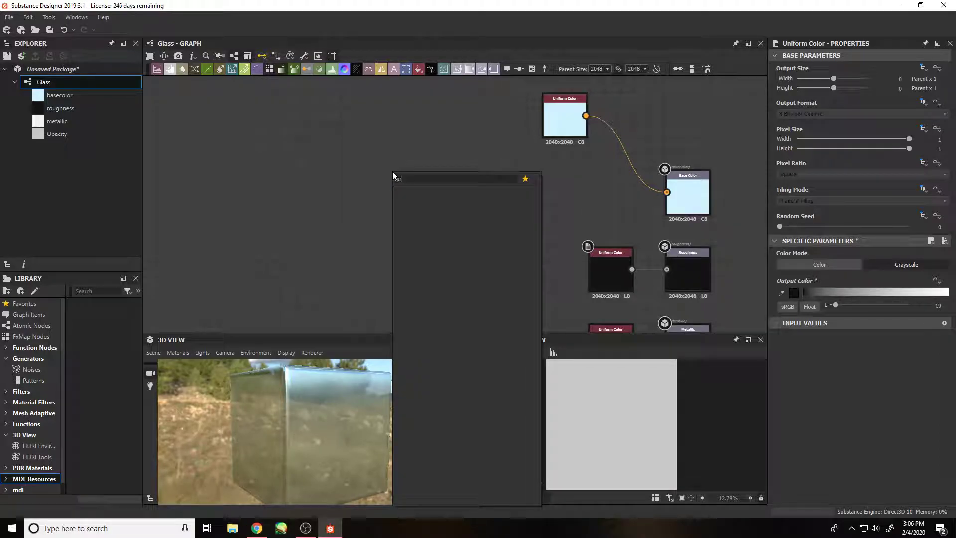
key("BackSpace")
key("BackSpace")
type("gru")
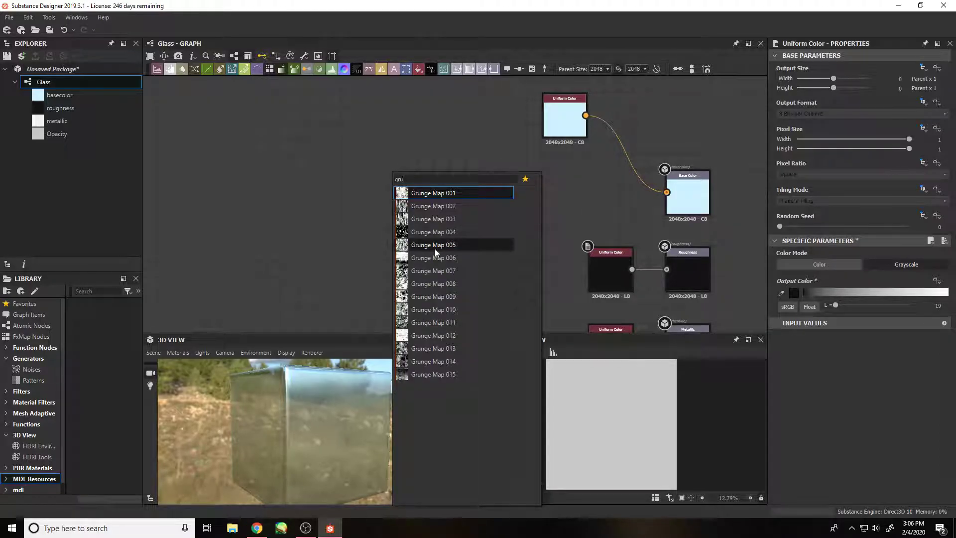
left_click(448, 193)
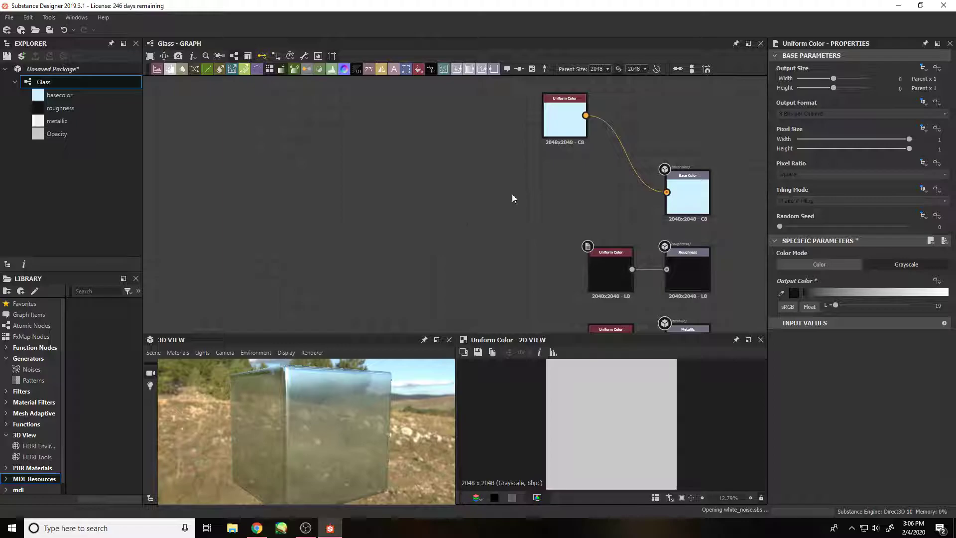
middle_click_drag(513, 195, 543, 246)
left_click_drag(429, 232, 390, 138)
Add a Clouds 2 node beneath Grunge Map 001 and shift both noise nodes further from the Base Color chain
right_click(398, 212)
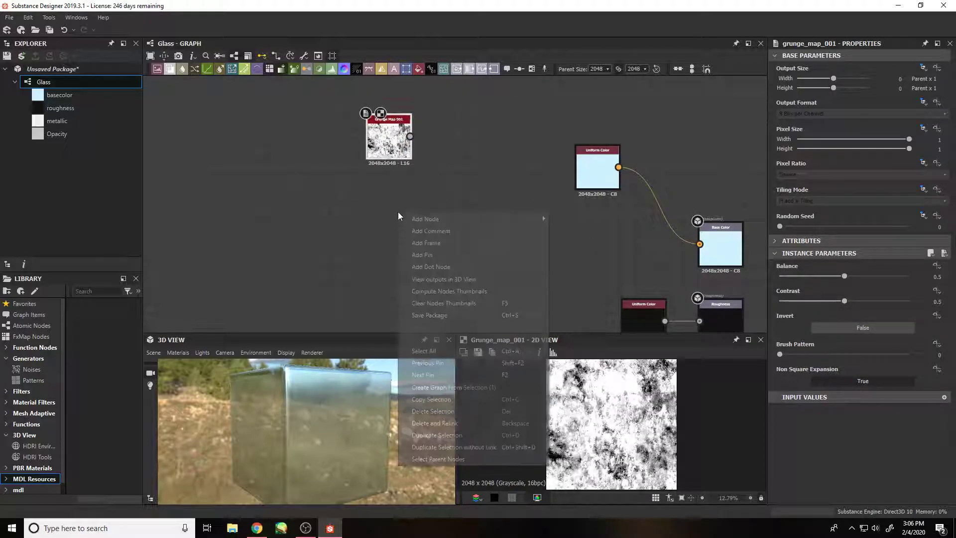
key("space")
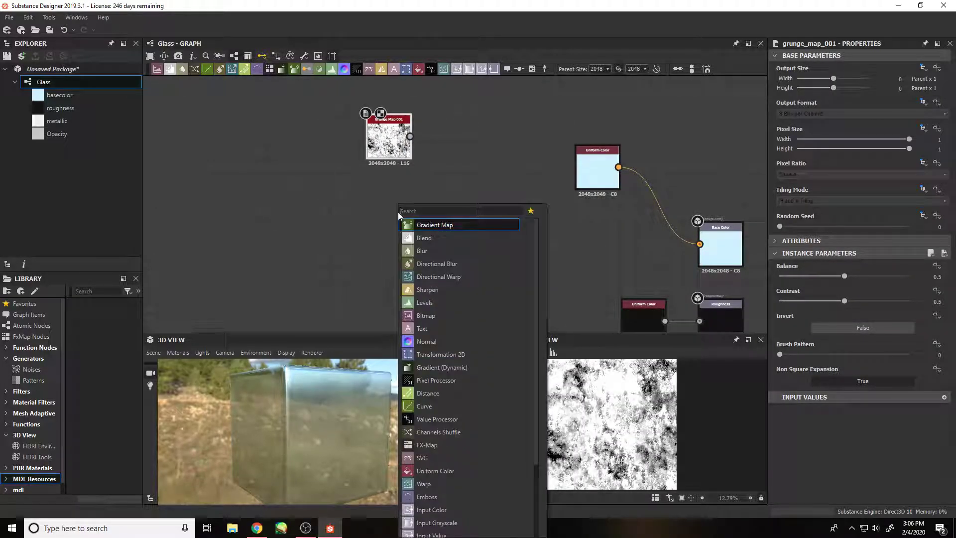
type("cloud")
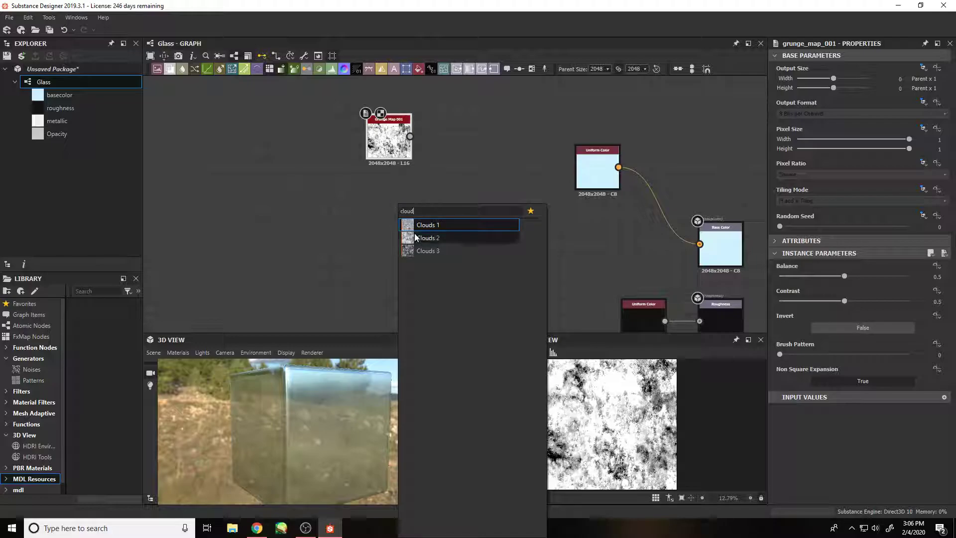
left_click(421, 238)
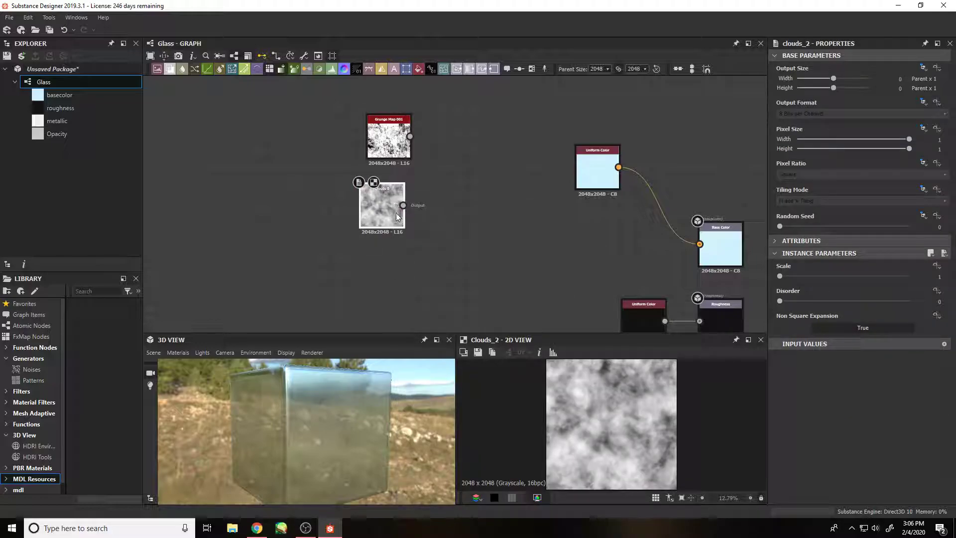
left_click_drag(397, 217, 411, 219)
left_click_drag(350, 105, 349, 221)
left_click(391, 184)
Add a Warp node fed by Grunge Map 001, with Clouds 2 connected to its second input
left_click_drag(354, 145, 423, 173)
type("wa")
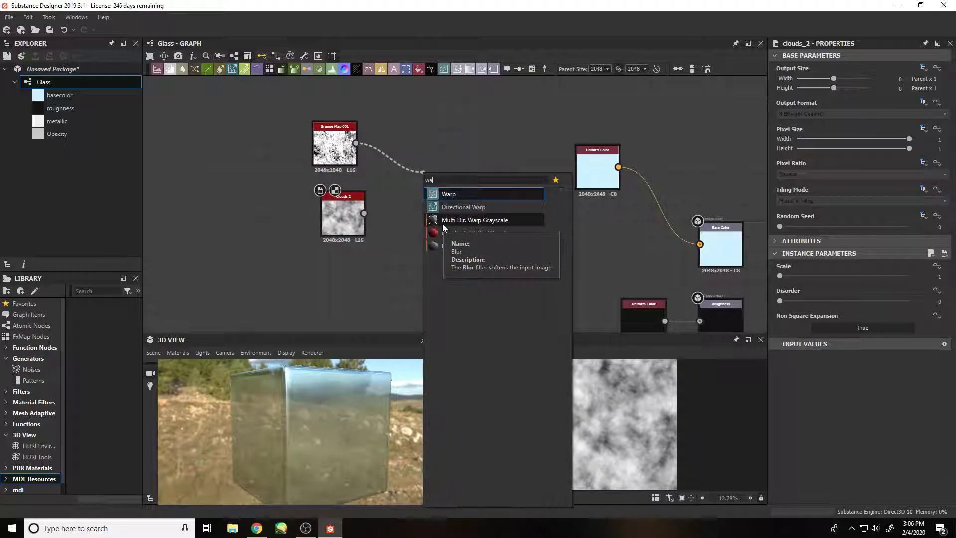
key("Return")
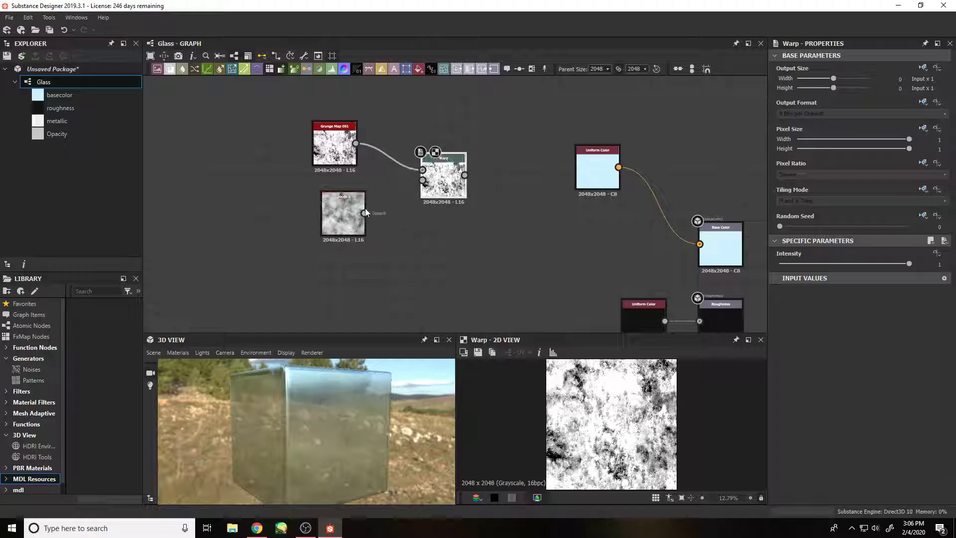
left_click_drag(443, 162, 436, 169)
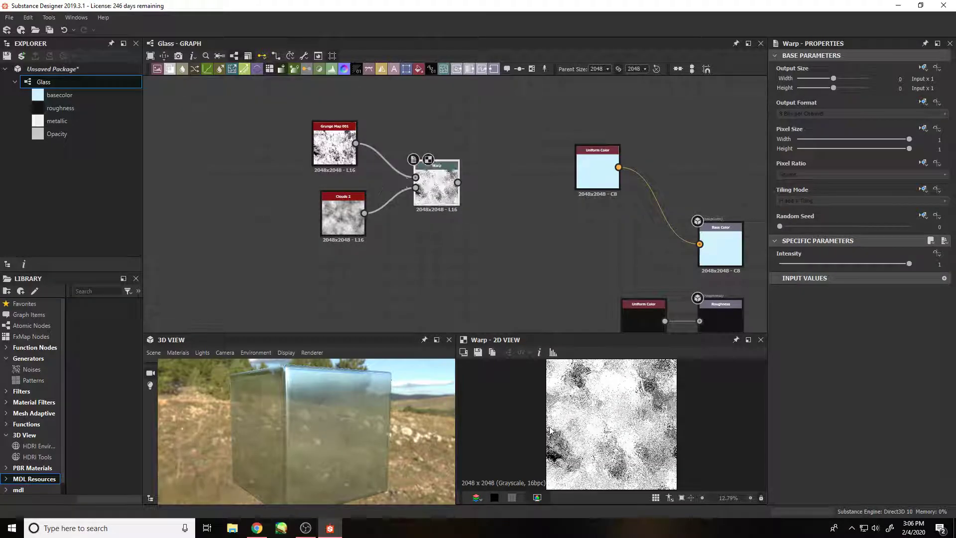
Lower the Warp node's Intensity to 0.11 and check the pattern in the 2D view
scroll(598, 412, "up", 4)
scroll(572, 452, "down", 2)
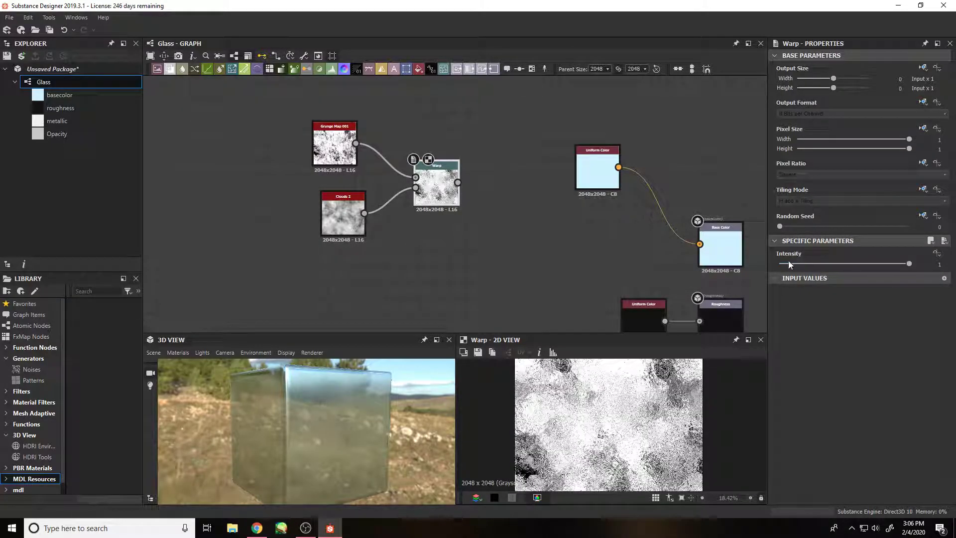
left_click_drag(779, 262, 794, 267)
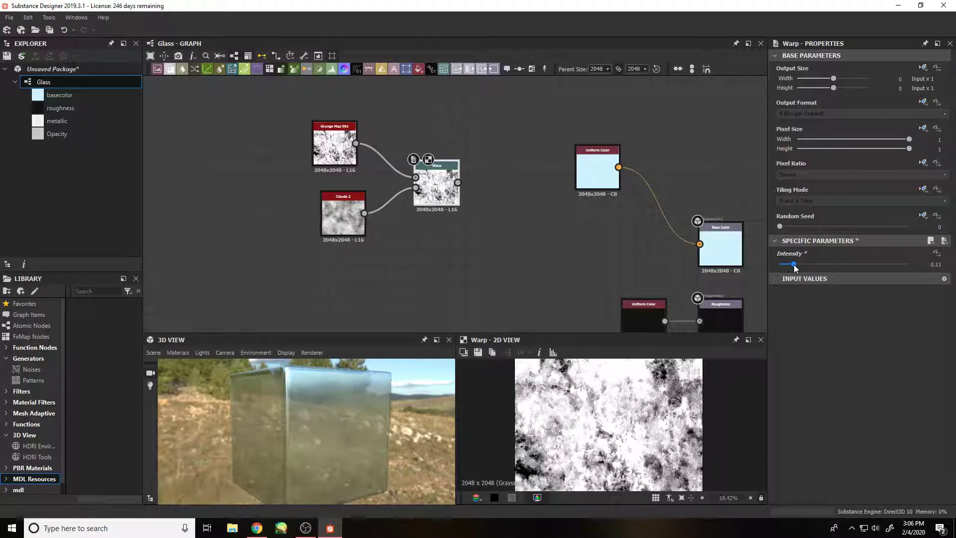
scroll(597, 429, "up", 3)
scroll(318, 449, "up", 2)
scroll(318, 448, "down", 1)
scroll(385, 210, "down", 3)
Add a Gradient Map after the Warp node and move the noise chain beneath the light blue Uniform Color node
left_click_drag(285, 132, 365, 210)
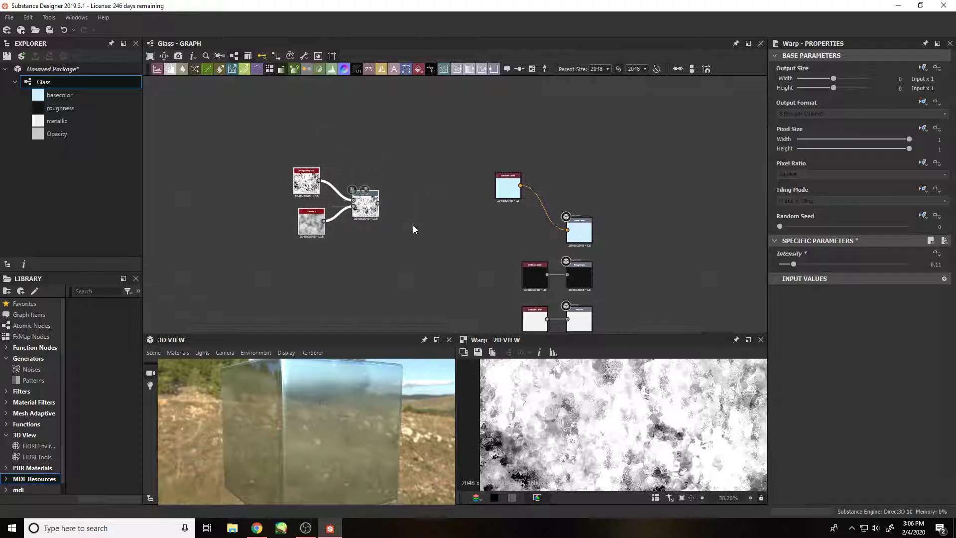
left_click(447, 212)
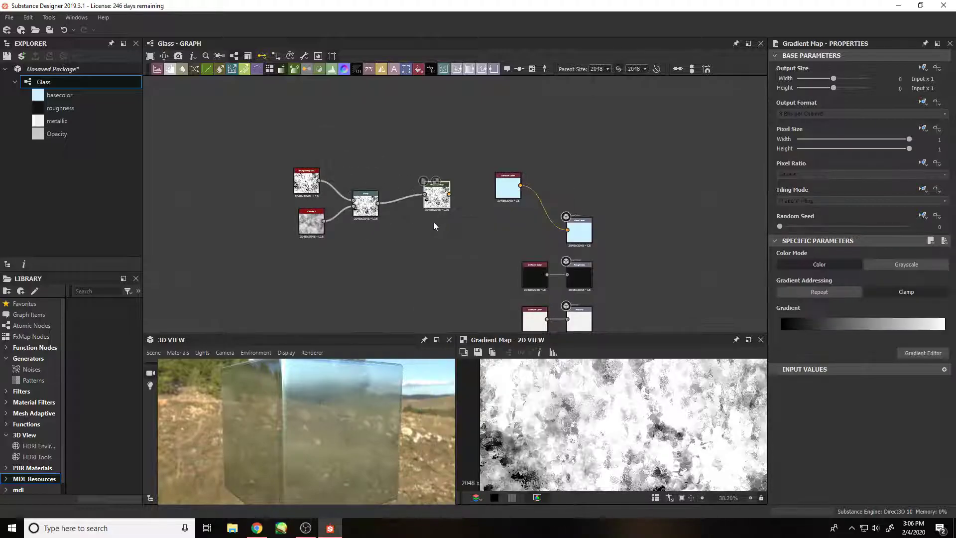
left_click_drag(508, 196, 499, 170)
left_click_drag(260, 151, 440, 250)
left_click_drag(411, 208, 482, 226)
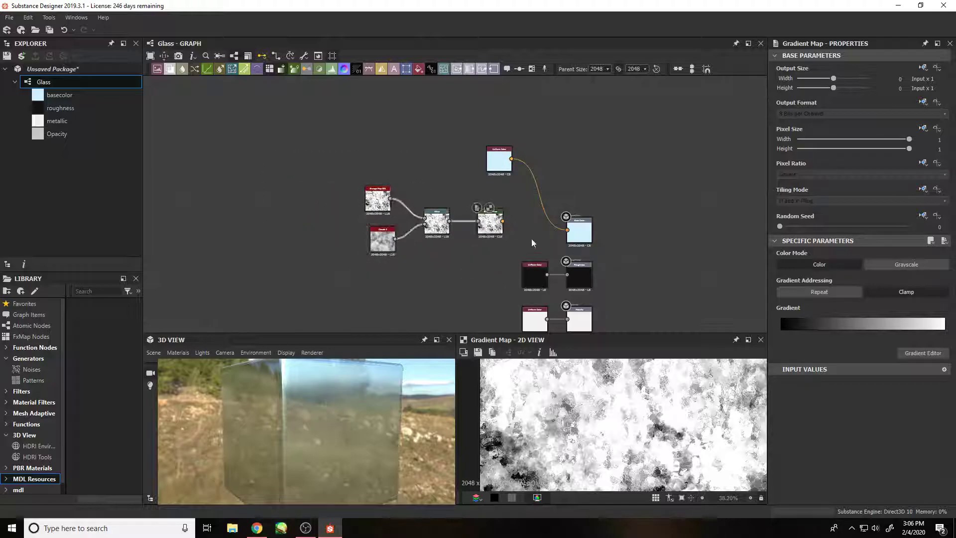
Insert a Blend node before Base Color that combines the light blue Uniform Color with the Gradient Map
scroll(530, 252, "up", 4)
left_click_drag(437, 183, 612, 241)
left_click(544, 164)
scroll(465, 158, "down", 2)
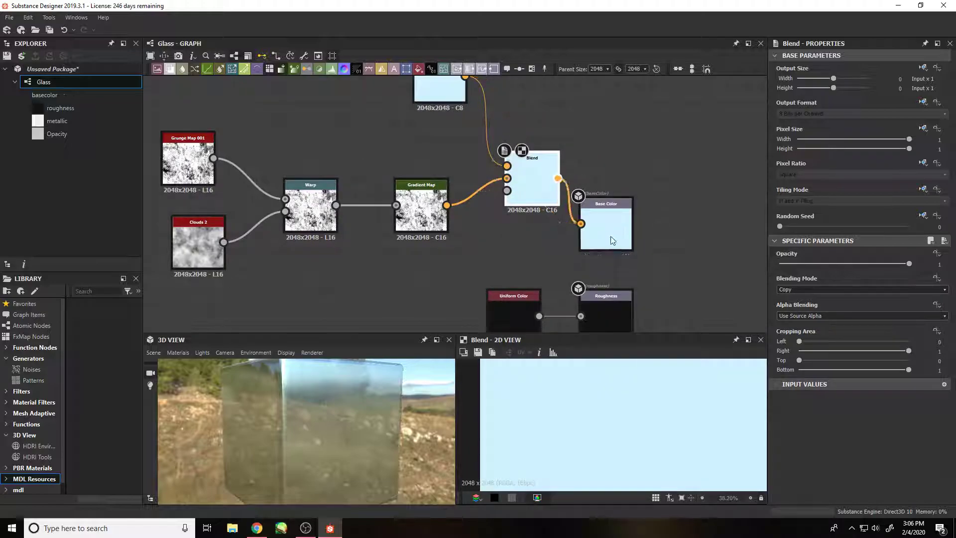
left_click_drag(532, 165, 532, 191)
left_click_drag(438, 100, 420, 155)
Set Invert to True on the Grunge Map 001 node and inspect the cube in the 3D view
middle_click_drag(239, 166, 461, 154)
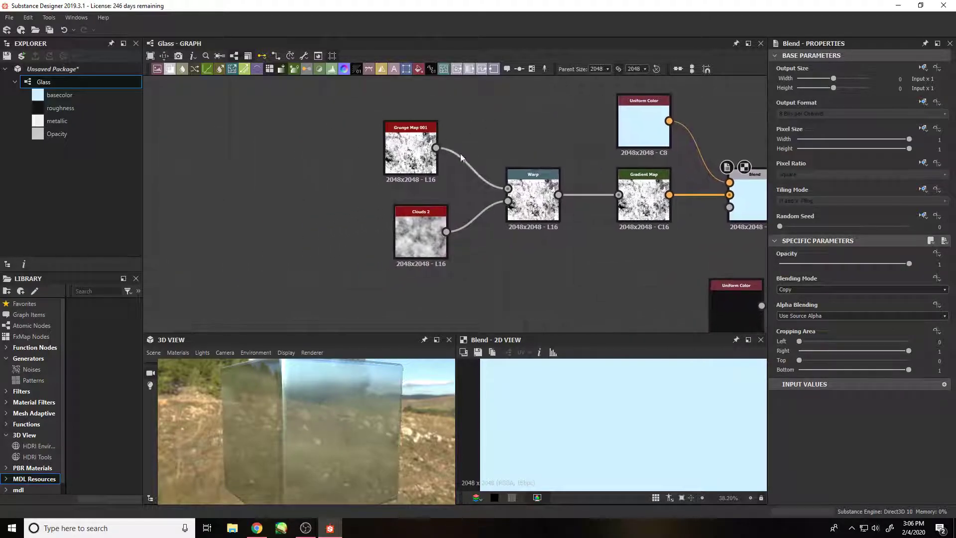
mouse_move(398, 145)
left_mouse_down()
mouse_move(417, 155)
mouse_move(408, 155)
left_mouse_up()
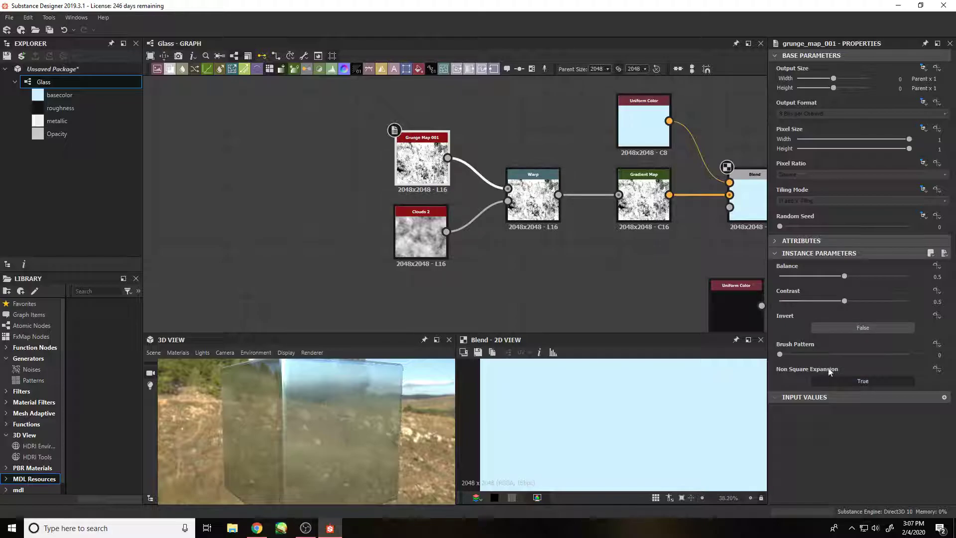
left_click(820, 327)
scroll(363, 432, "up", 3)
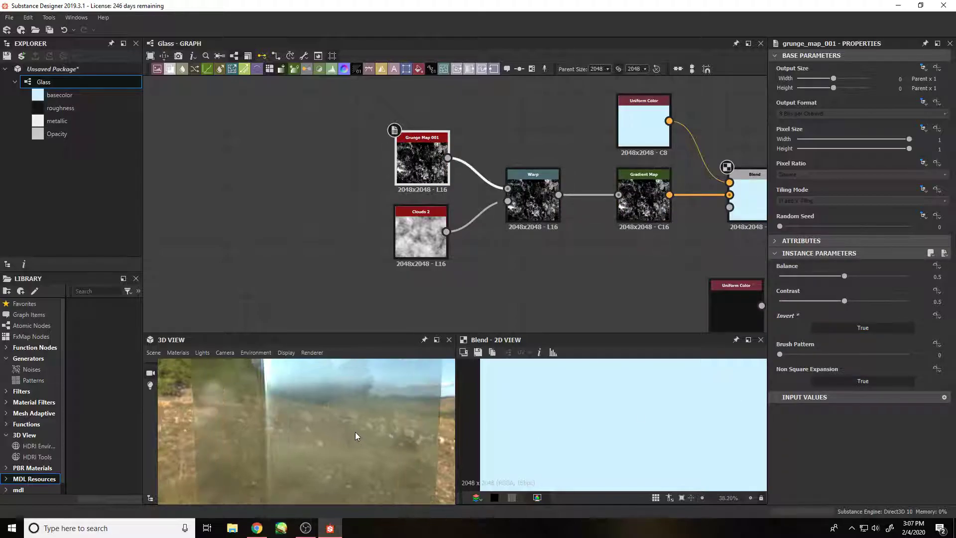
left_click_drag(354, 432, 393, 440)
scroll(392, 440, "up", 3)
Raise the Uniform Color node feeding Opacity to white so the cube is fully opaque
scroll(366, 204, "down", 10)
scroll(393, 222, "up", 4)
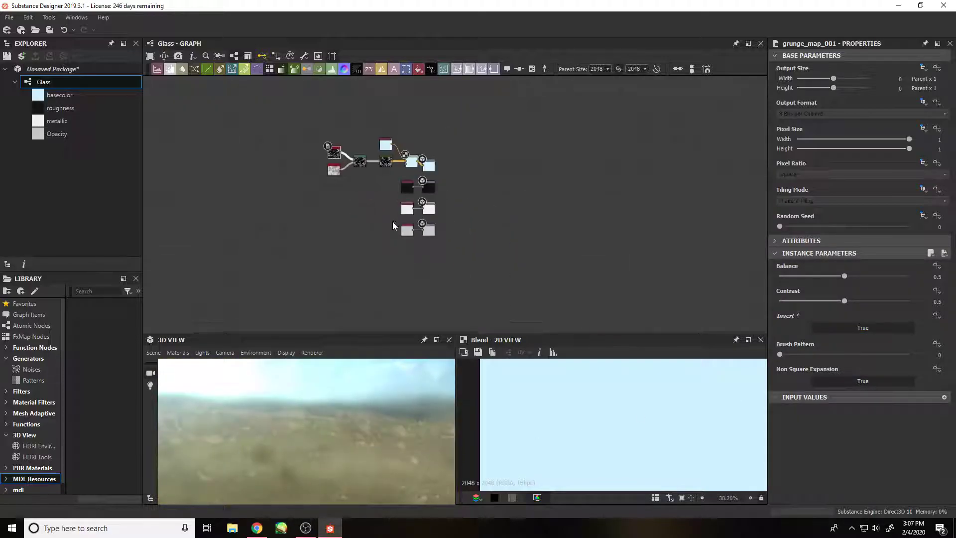
scroll(393, 222, "up", 3)
left_click(416, 237)
left_click_drag(892, 305, 909, 304)
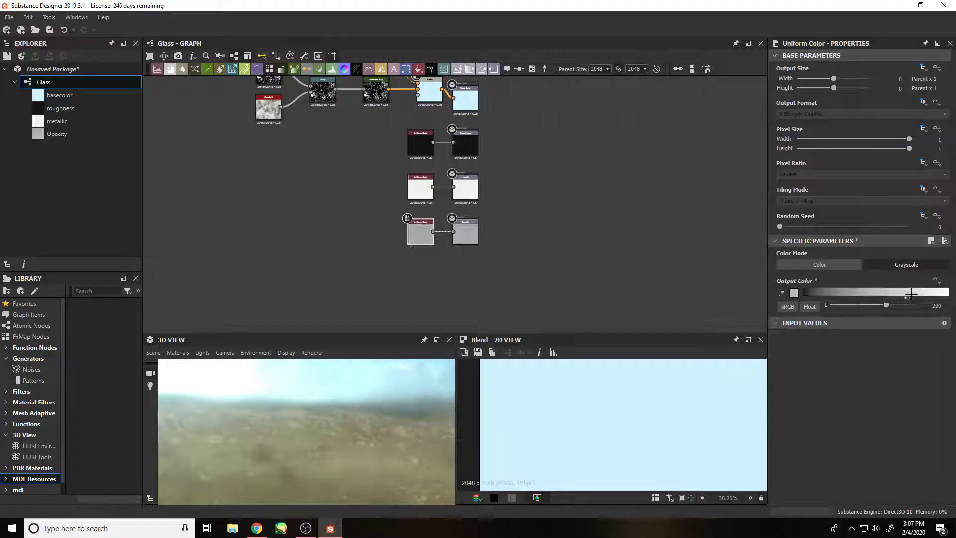
left_click_drag(436, 472, 352, 458)
Try the Soft Light and Multiply blending modes on the Blend node feeding Base Color
scroll(348, 461, "down", 5)
middle_click_drag(528, 245, 610, 321)
left_click(512, 169)
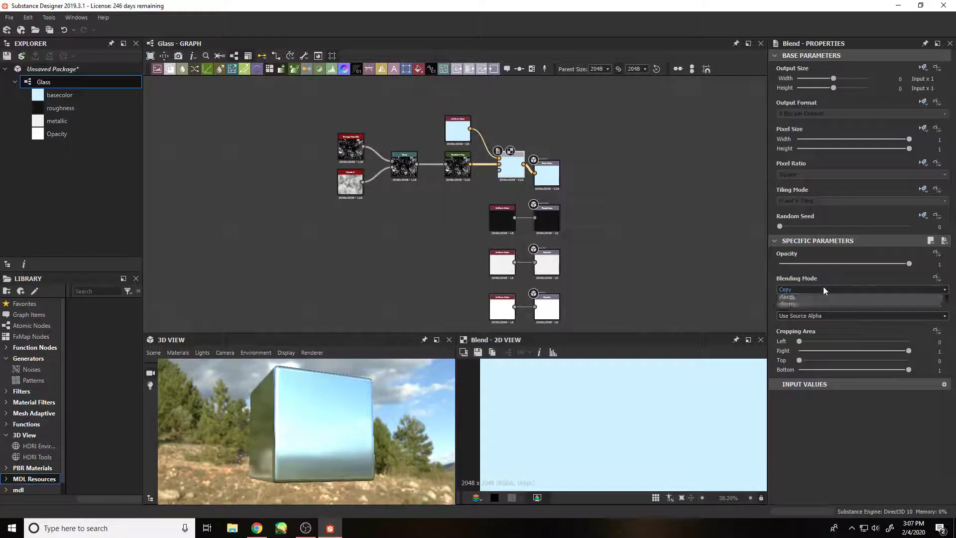
left_click(823, 288)
left_click(806, 361)
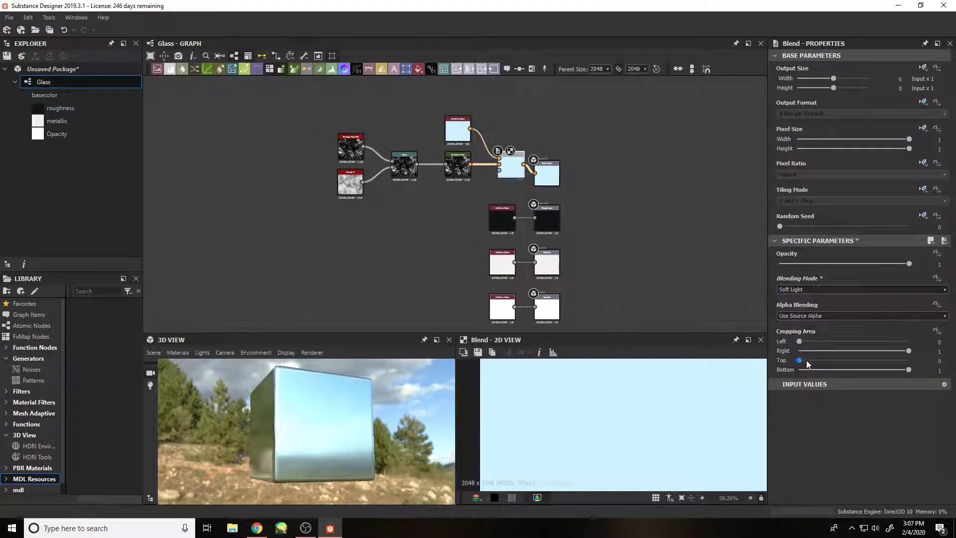
left_click(821, 289)
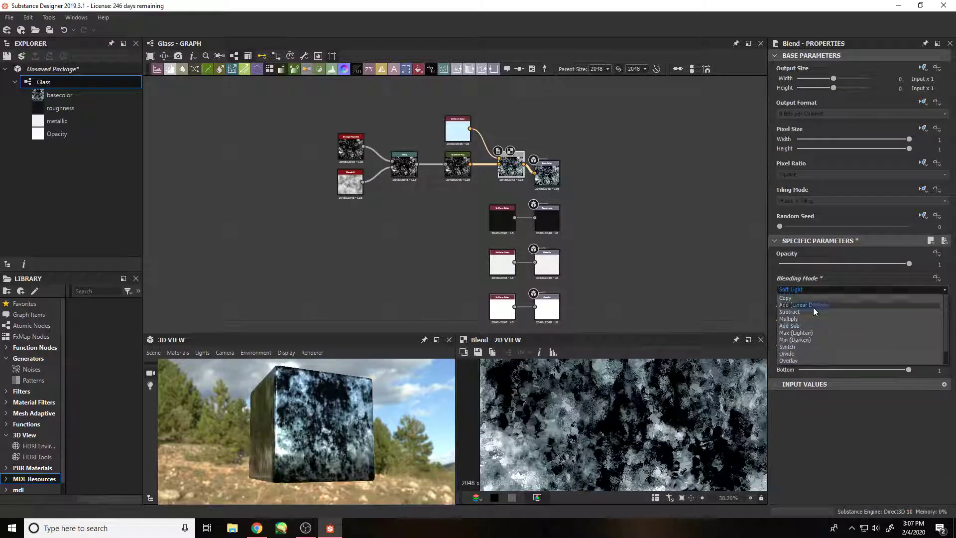
left_click(812, 318)
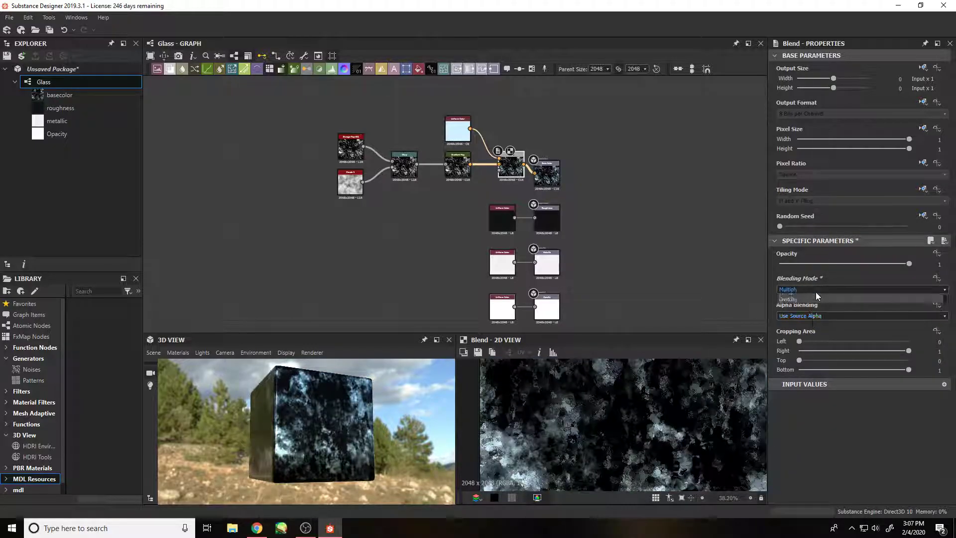
Set the Blend node's blending mode to Add (Linear Dodge) and inspect the cube
left_click(816, 291)
left_click(812, 307)
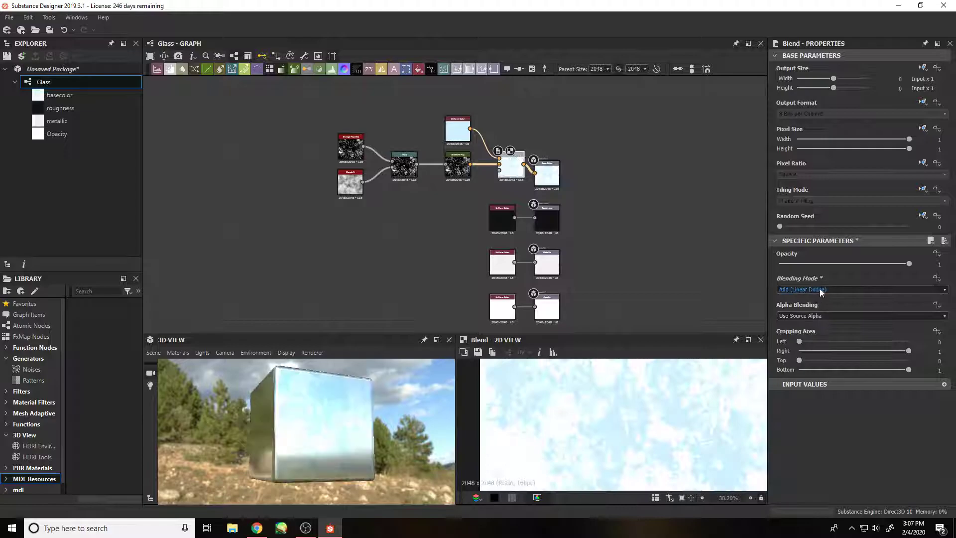
left_click_drag(402, 381, 318, 444)
Compare the material with Invert off on Grunge Map 001, and switch Invert back to True
left_click(351, 147)
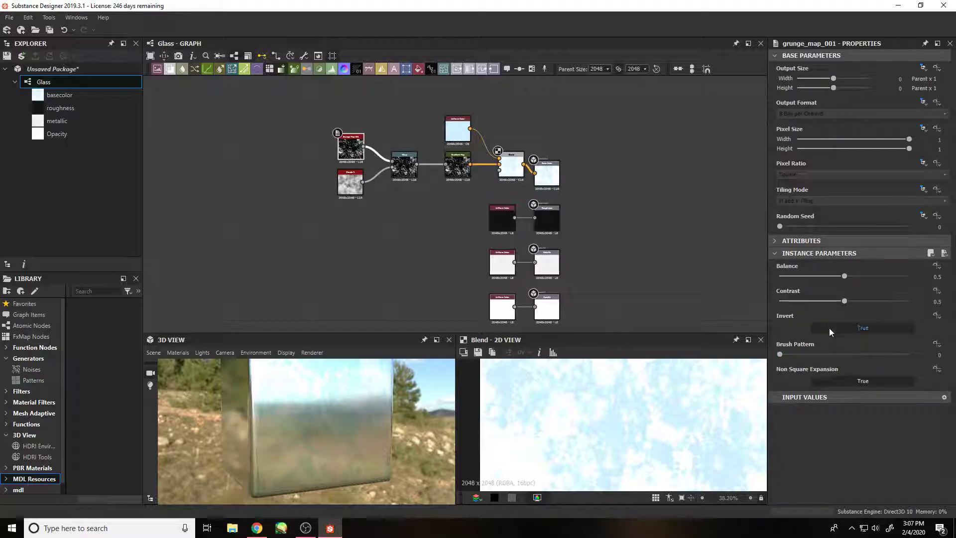
left_click(831, 327)
left_click_drag(355, 412, 279, 374)
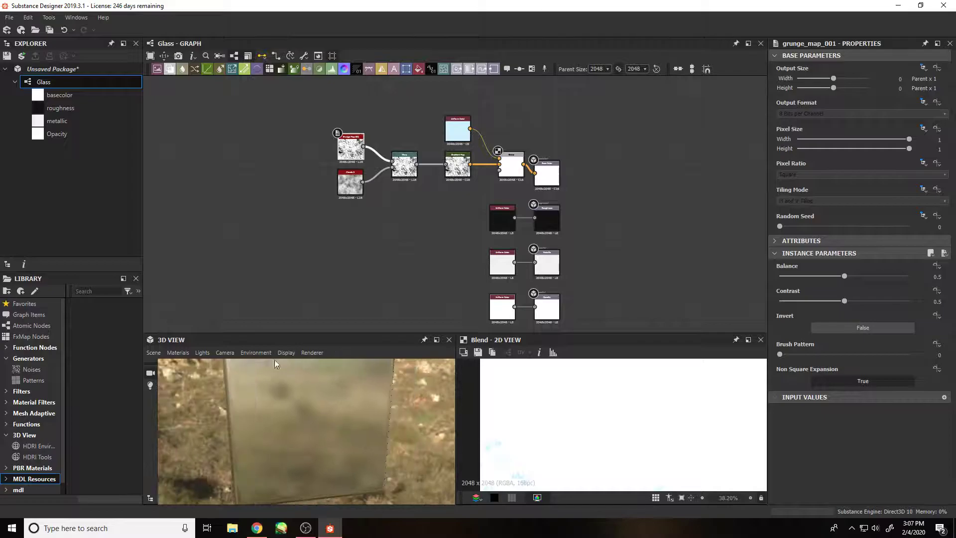
left_click(829, 325)
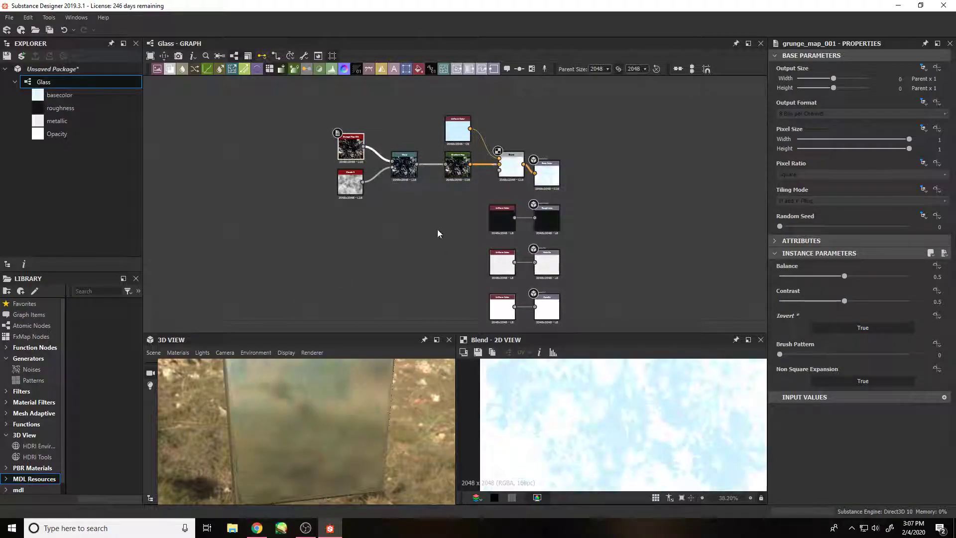
Set the Uniform Color node feeding Opacity to a grayscale level of 161
middle_click_drag(440, 233, 450, 124)
left_click(503, 206)
scroll(520, 180, "up", 2)
left_click_drag(838, 292, 894, 290)
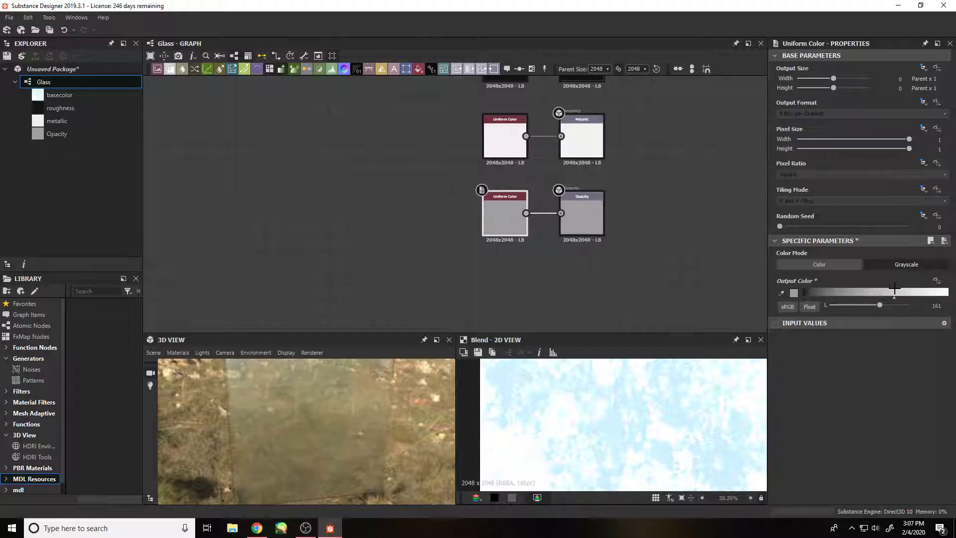
Enlarge the 3D view and examine the transparent glass cube from several angles
left_click_drag(351, 371, 333, 396)
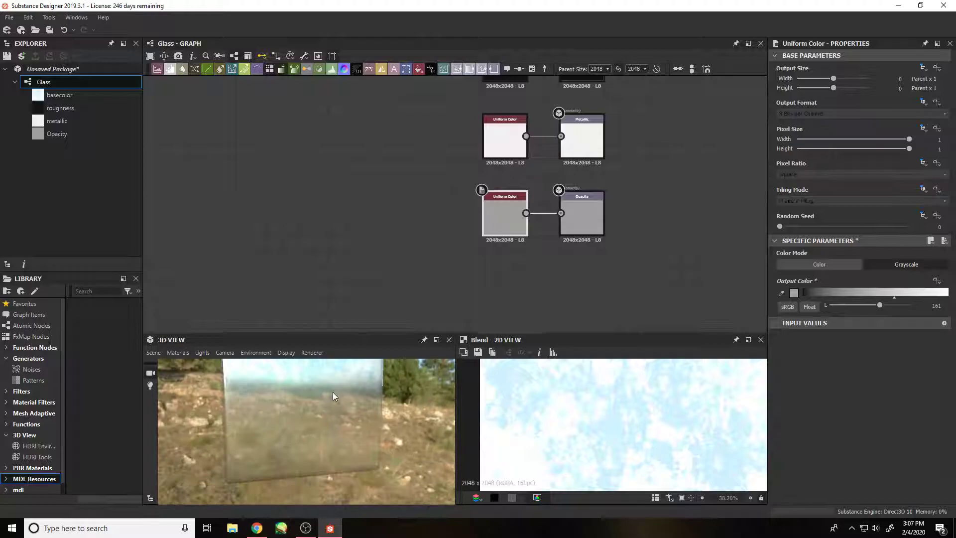
left_click_drag(326, 437, 303, 433)
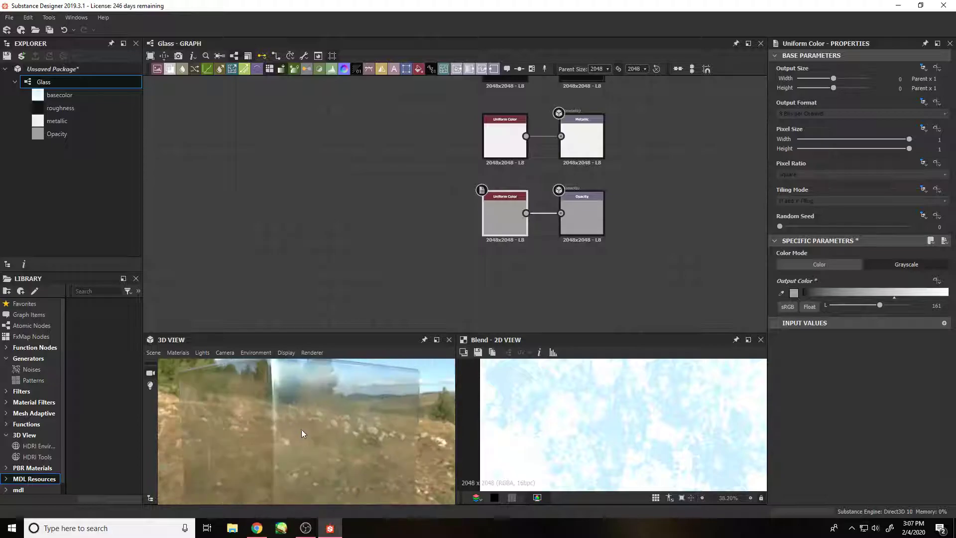
left_click_drag(336, 352, 328, 445)
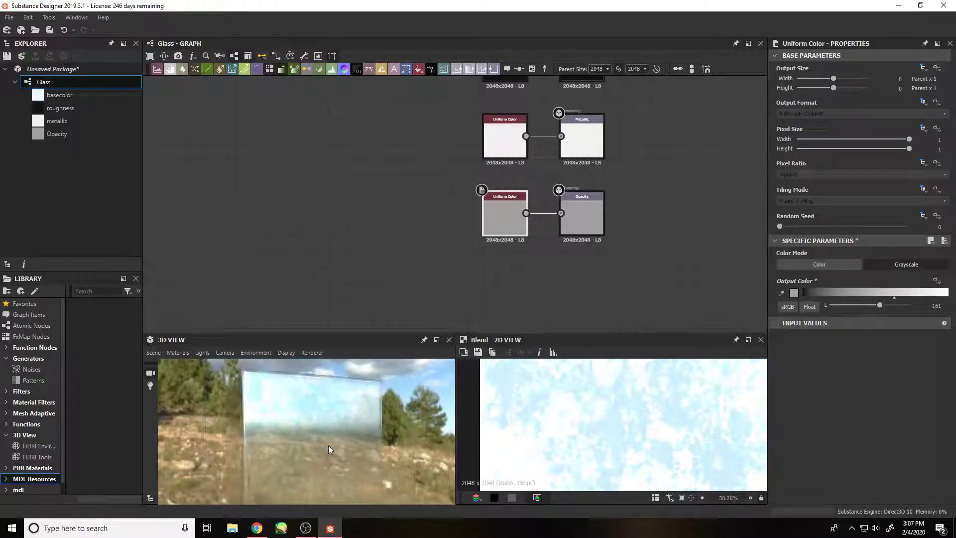
left_click_drag(357, 333, 383, 125)
left_click_drag(456, 278, 583, 292)
mouse_move(423, 365)
left_mouse_down()
mouse_move(425, 383)
mouse_move(444, 373)
mouse_move(335, 387)
mouse_move(354, 369)
mouse_move(459, 359)
mouse_move(402, 382)
mouse_move(438, 369)
mouse_move(428, 364)
left_mouse_up()
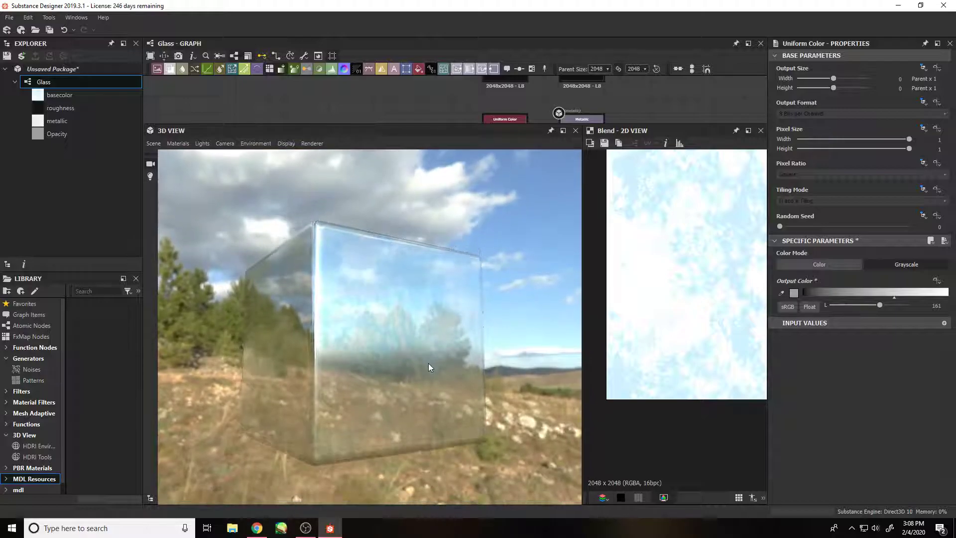